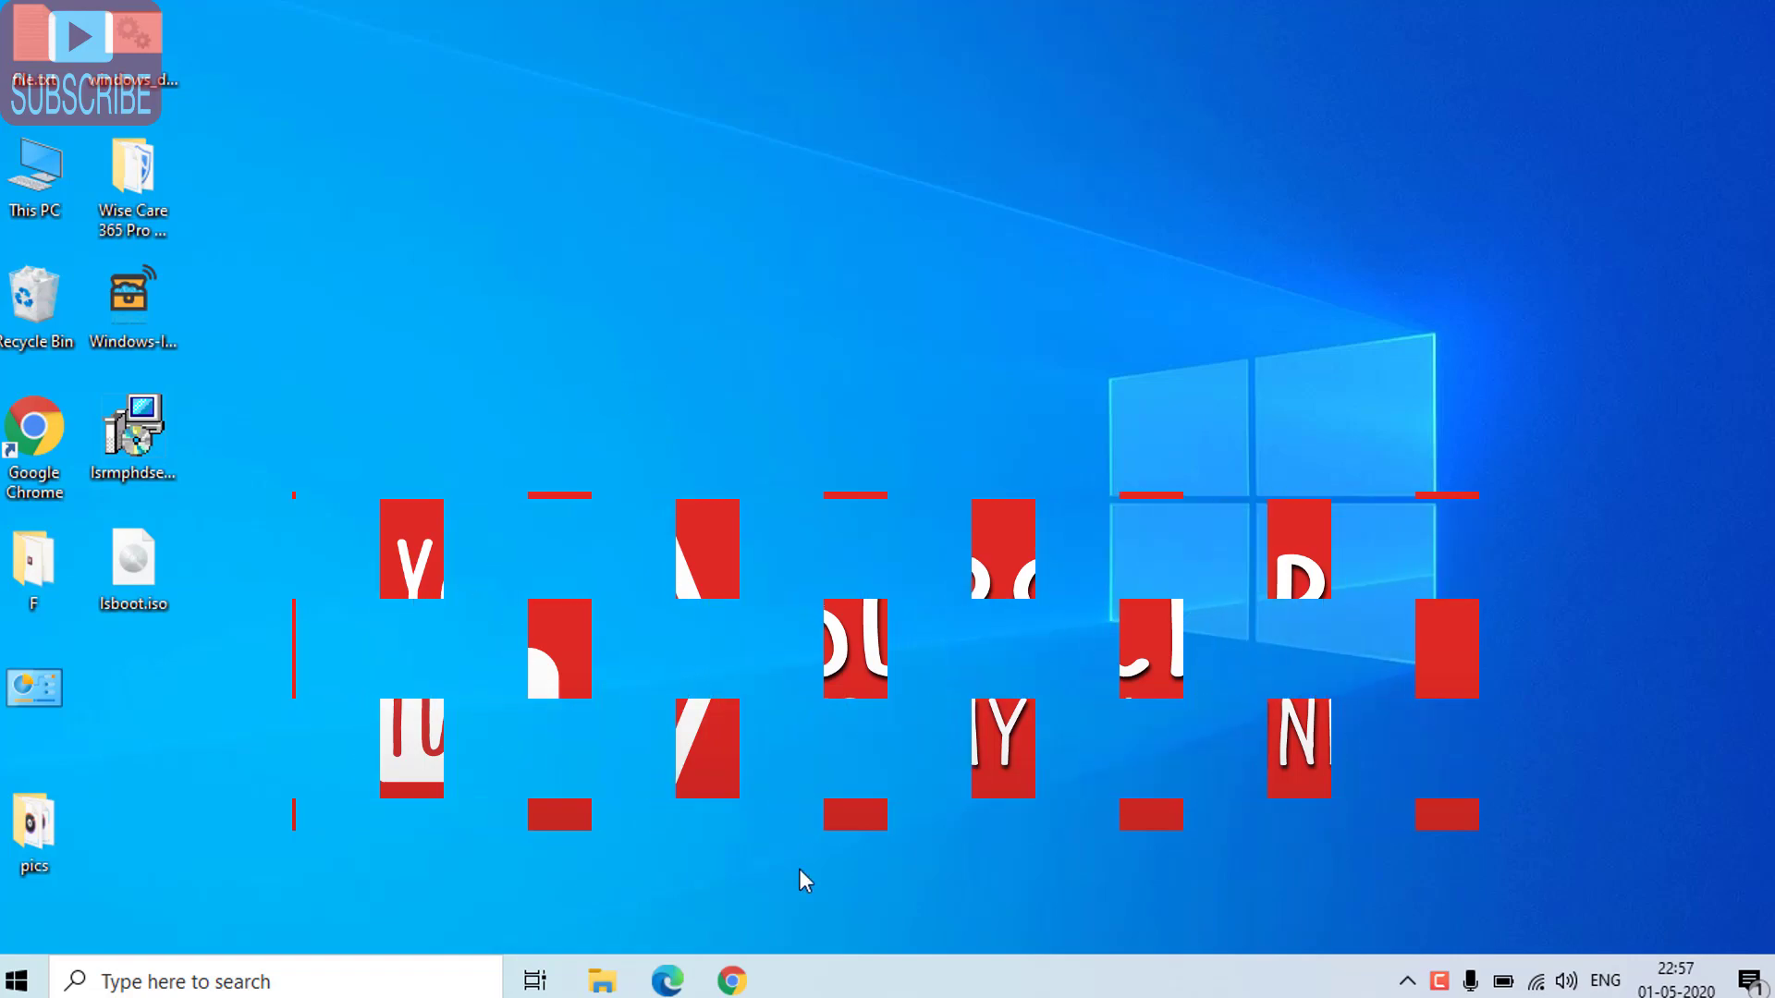
# Start the Home Edition free download from the Lazesoft page via CNET, then cancel the Save As dialog
pyautogui.click(731, 979)
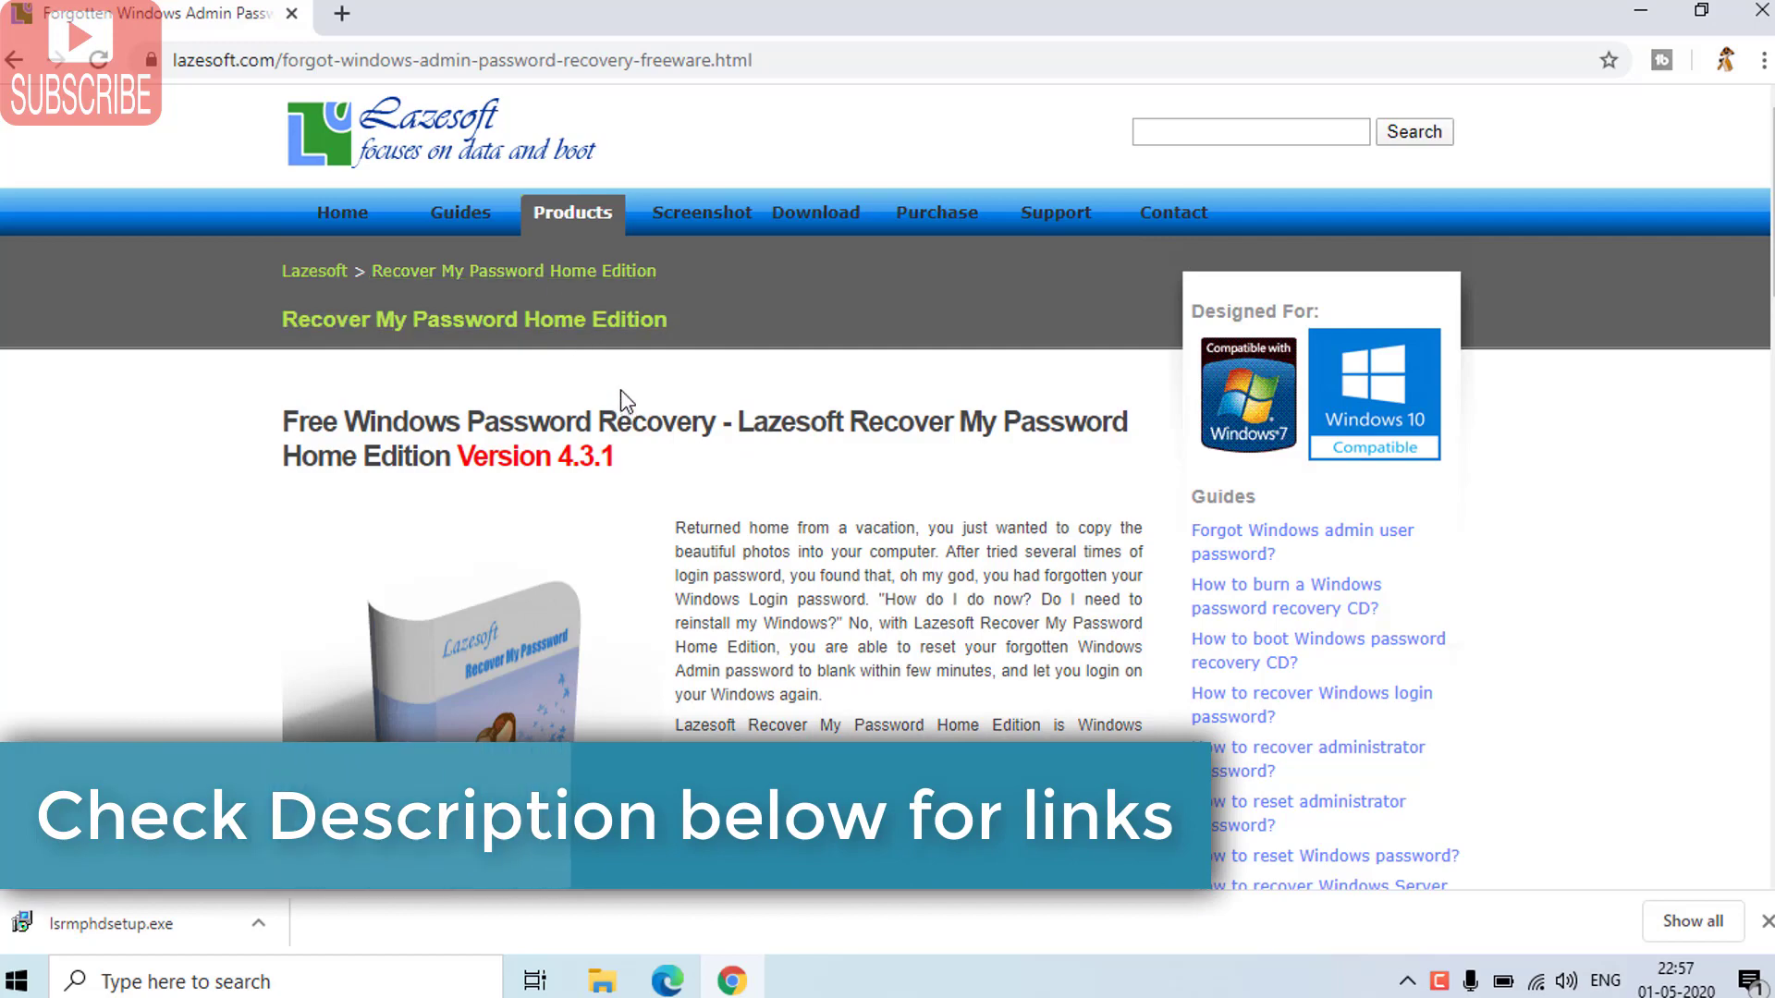
pyautogui.scroll(-8, 619, 390)
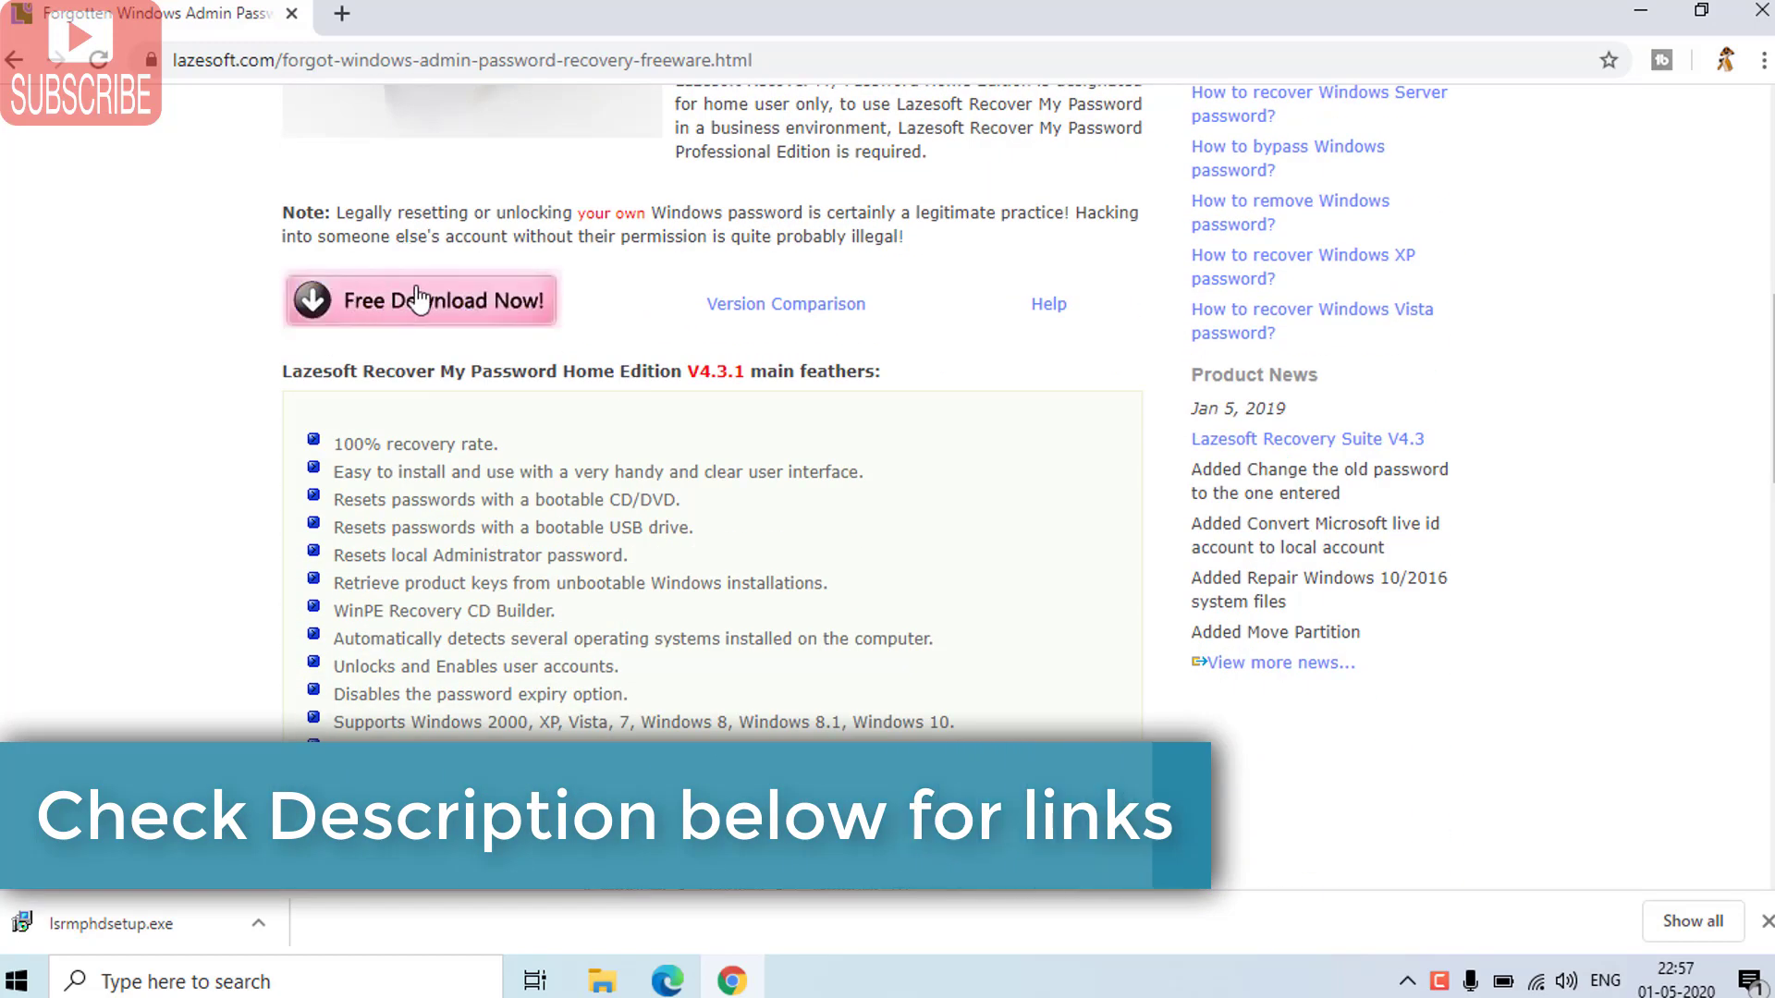
pyautogui.click(416, 297)
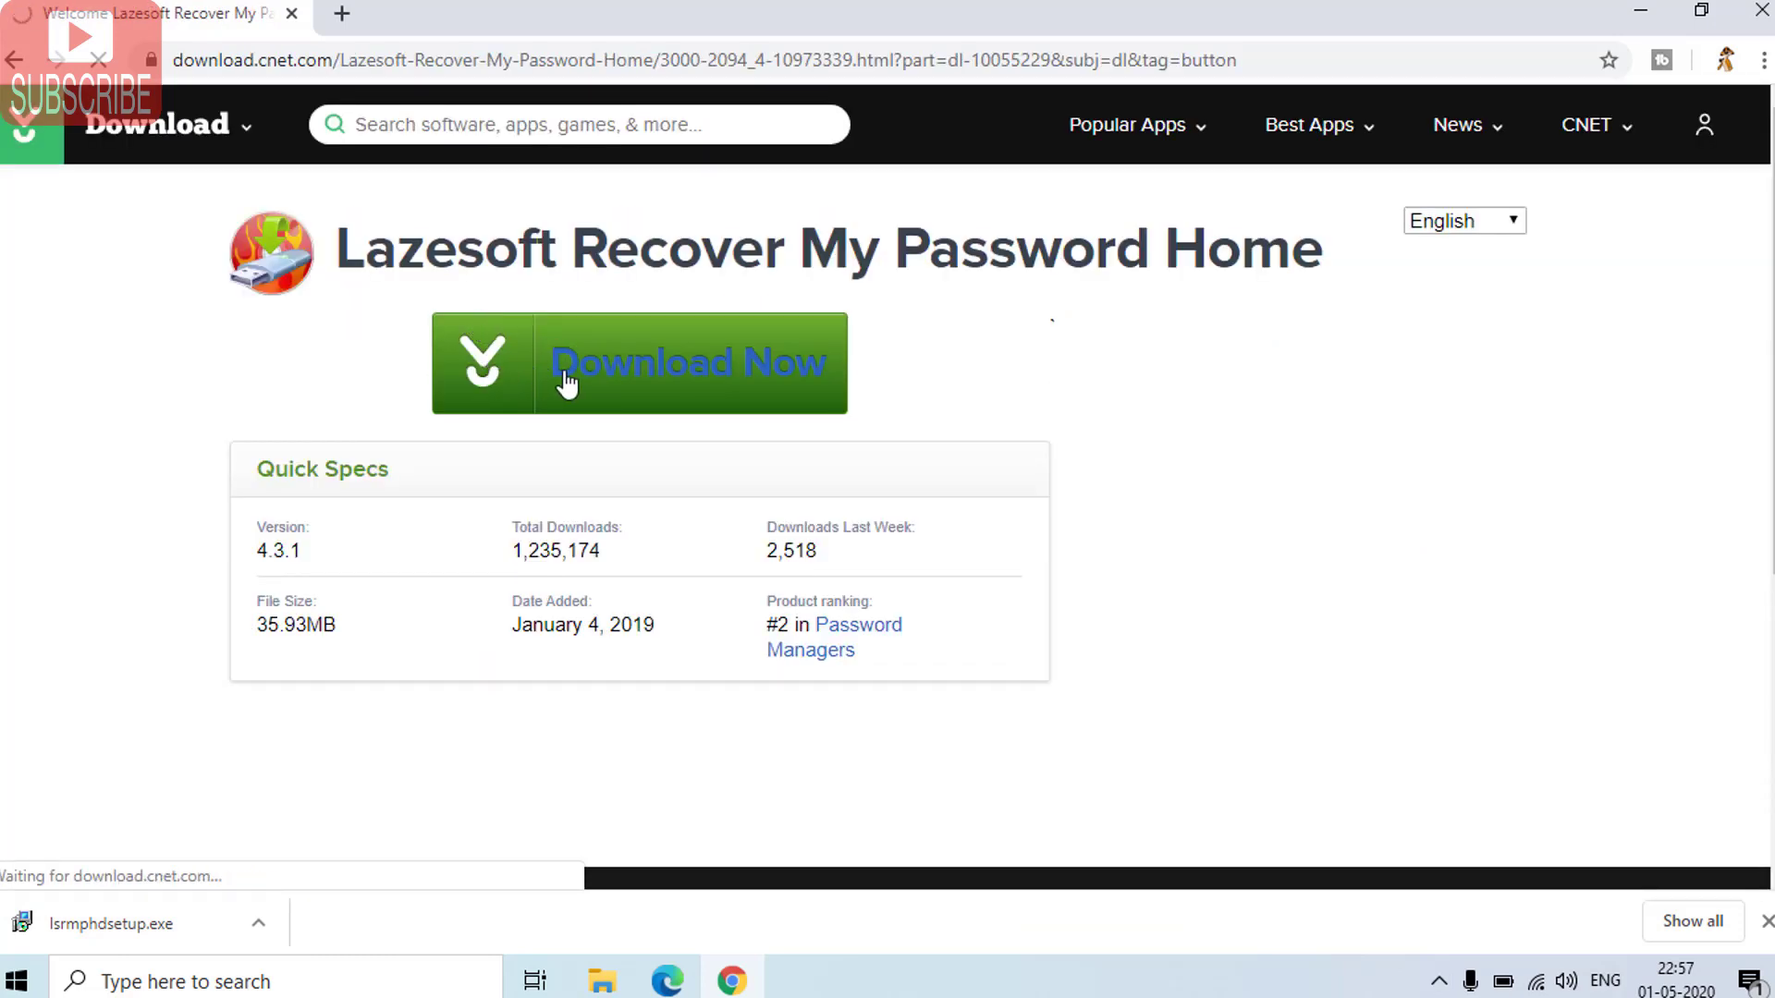
pyautogui.click(568, 381)
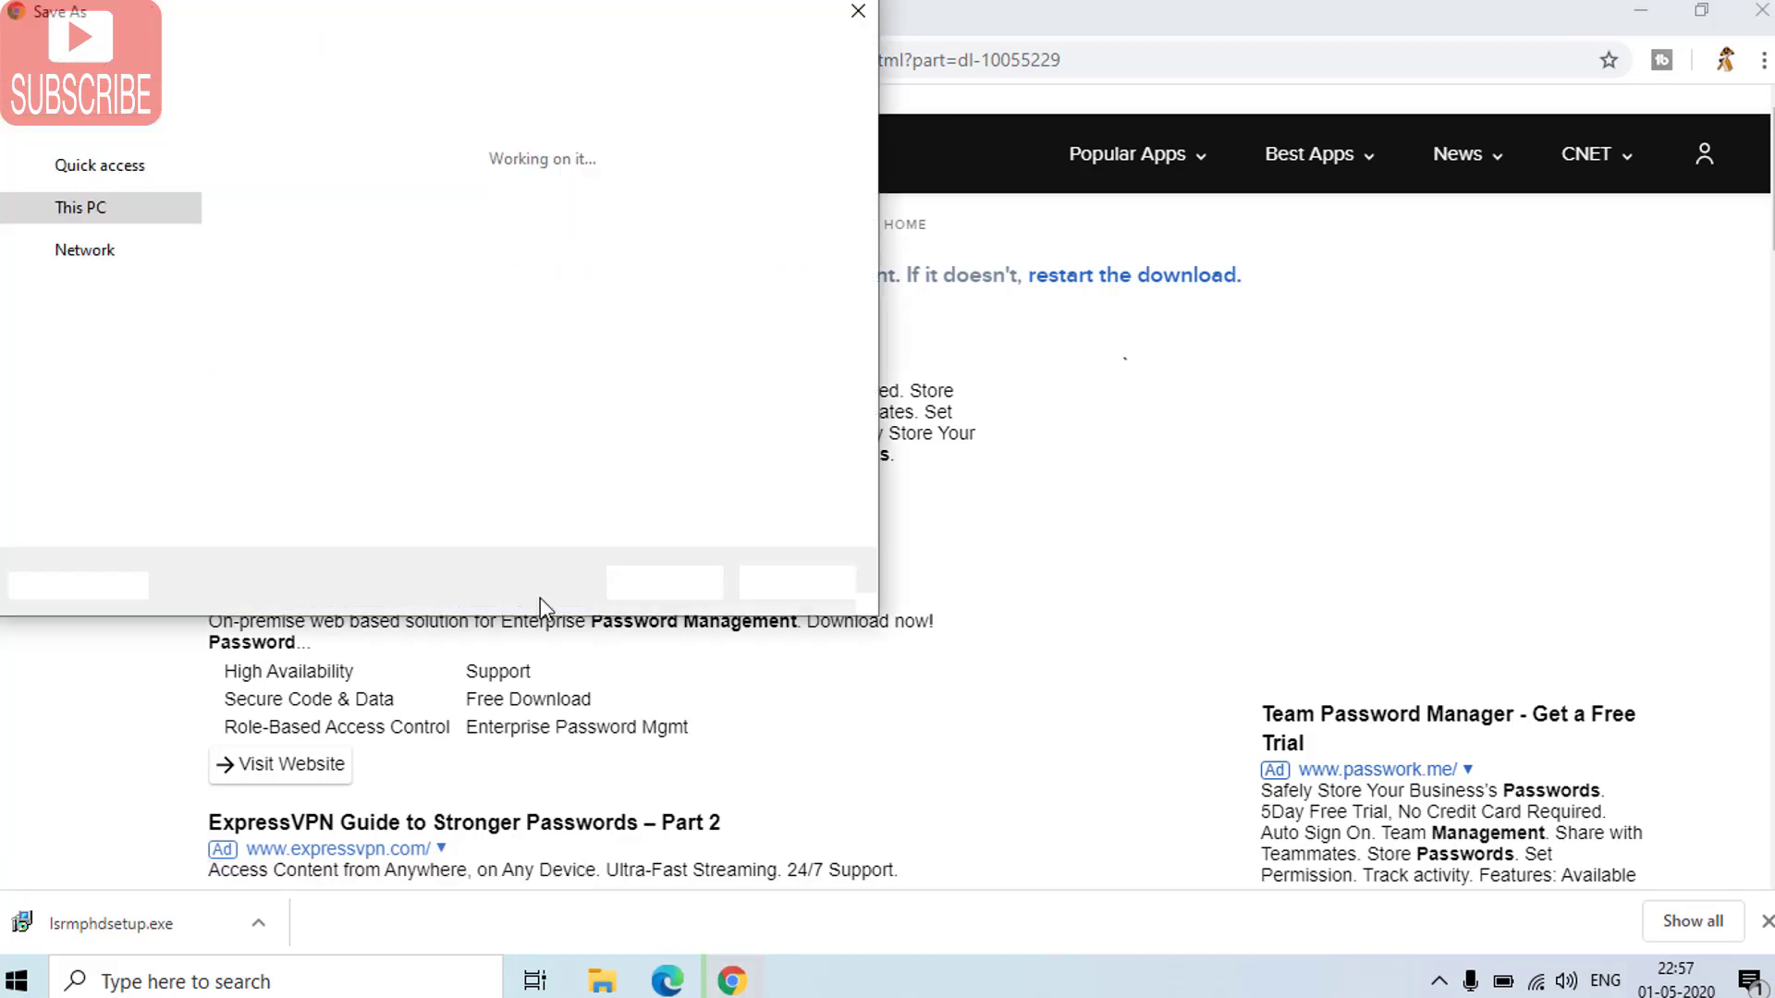
pyautogui.click(785, 584)
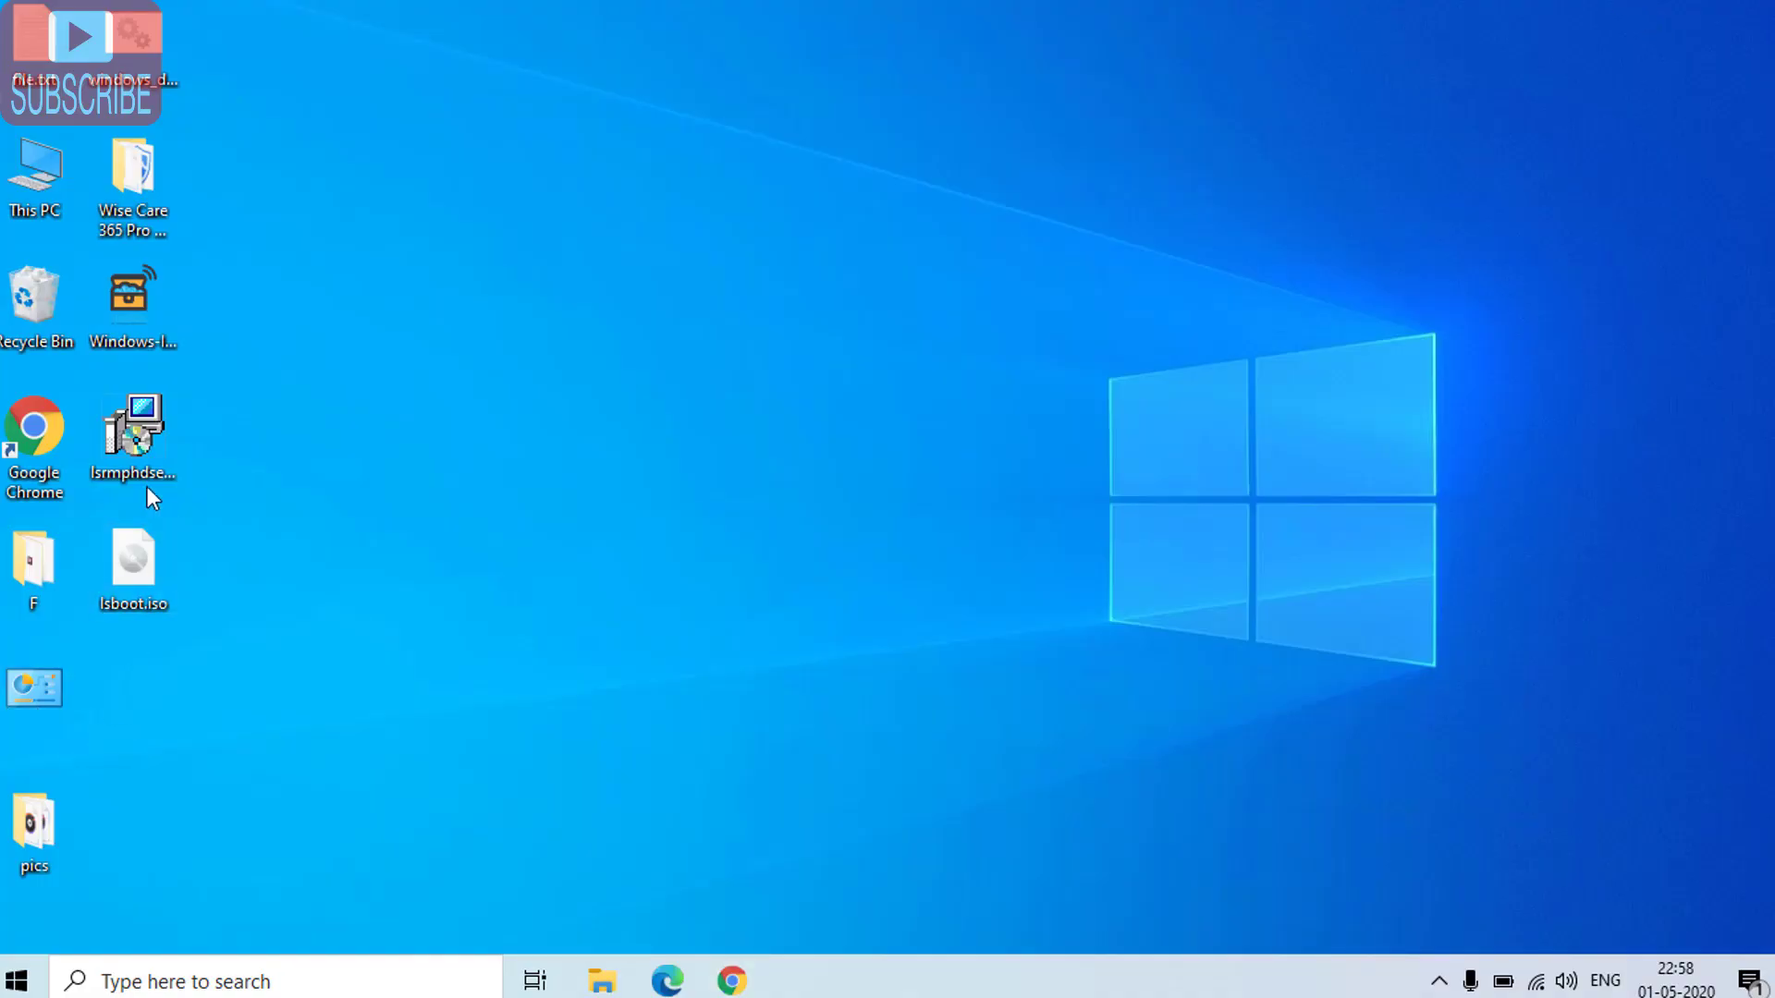
# Install lsrmphdsetup.exe with the licence accepted and default location and Start Menu folder, then launch it
pyautogui.click(139, 447)
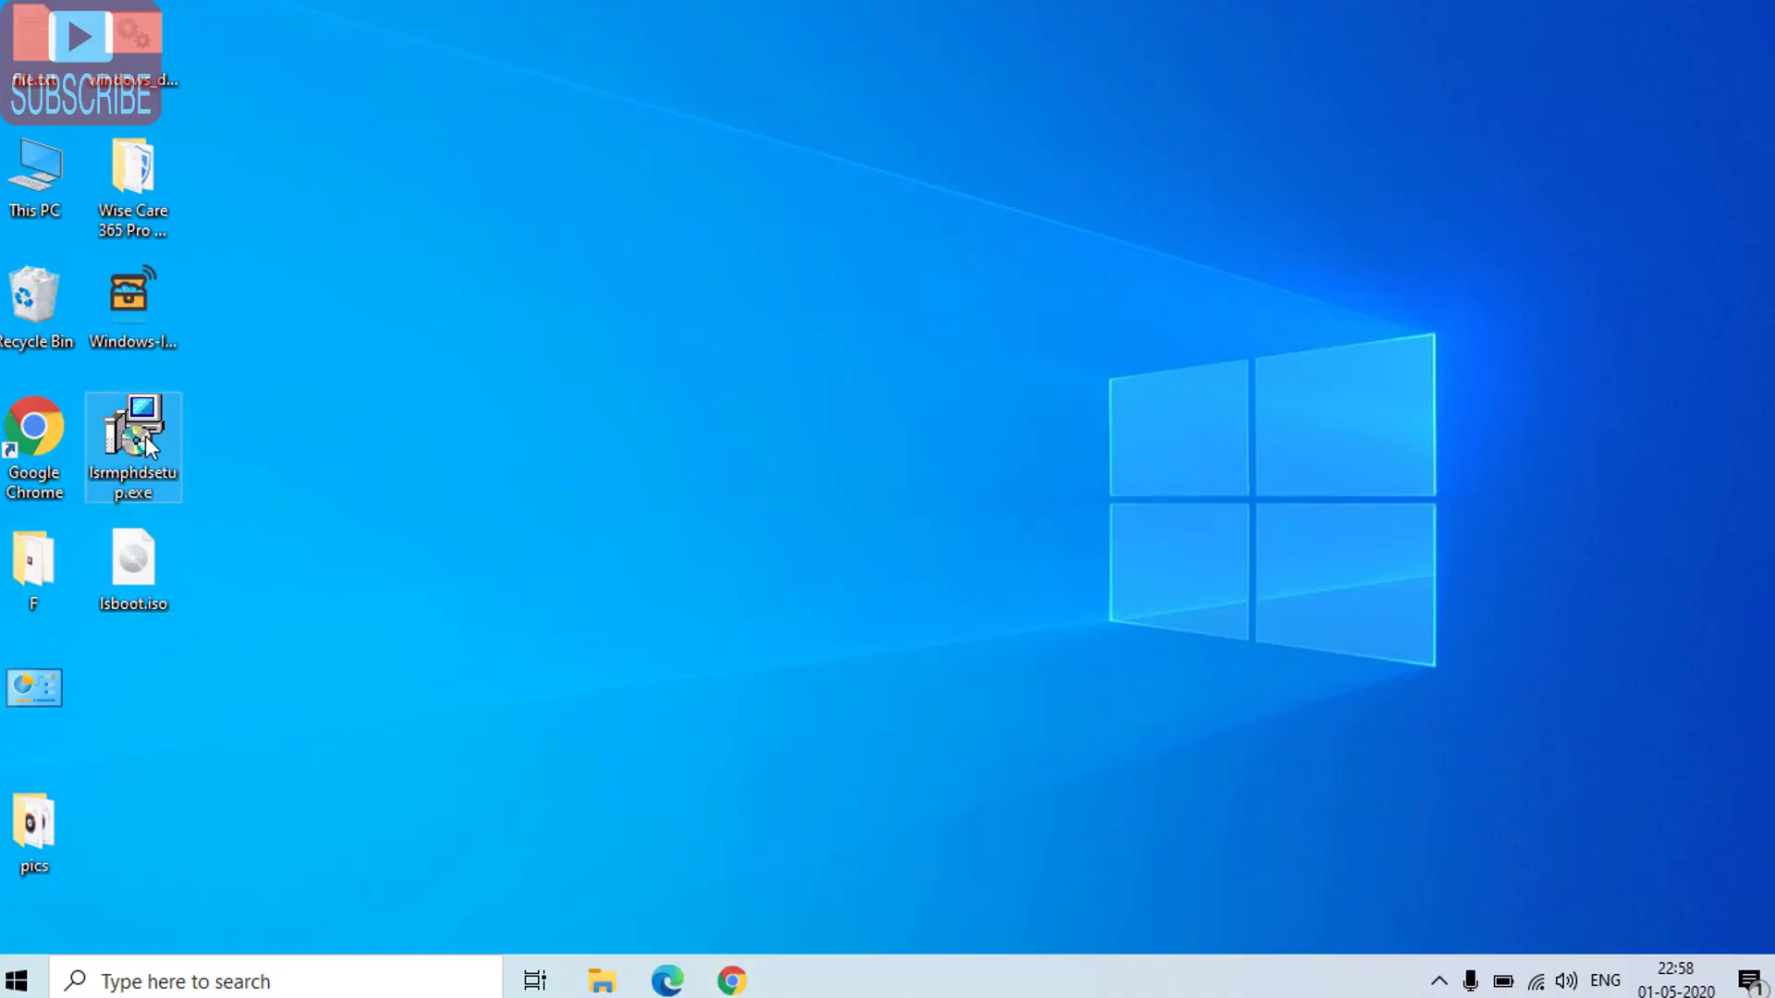
pyautogui.doubleClick(160, 466)
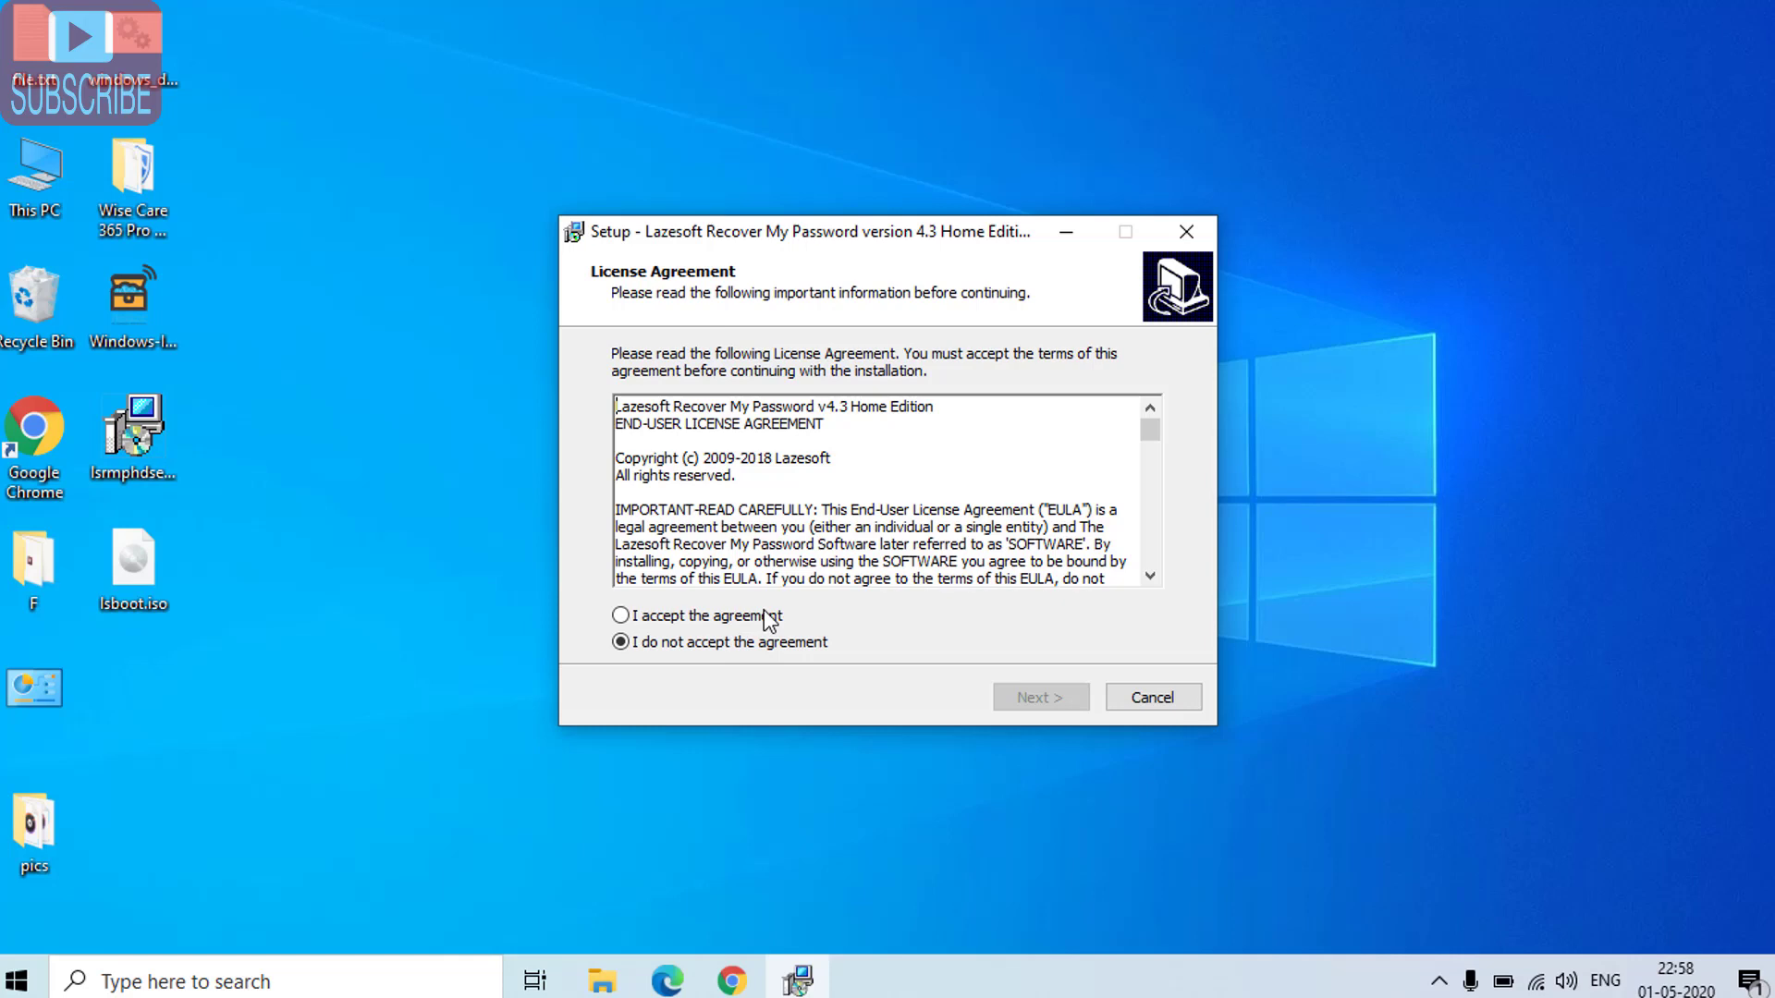
pyautogui.click(766, 614)
pyautogui.click(1034, 703)
pyautogui.click(1034, 699)
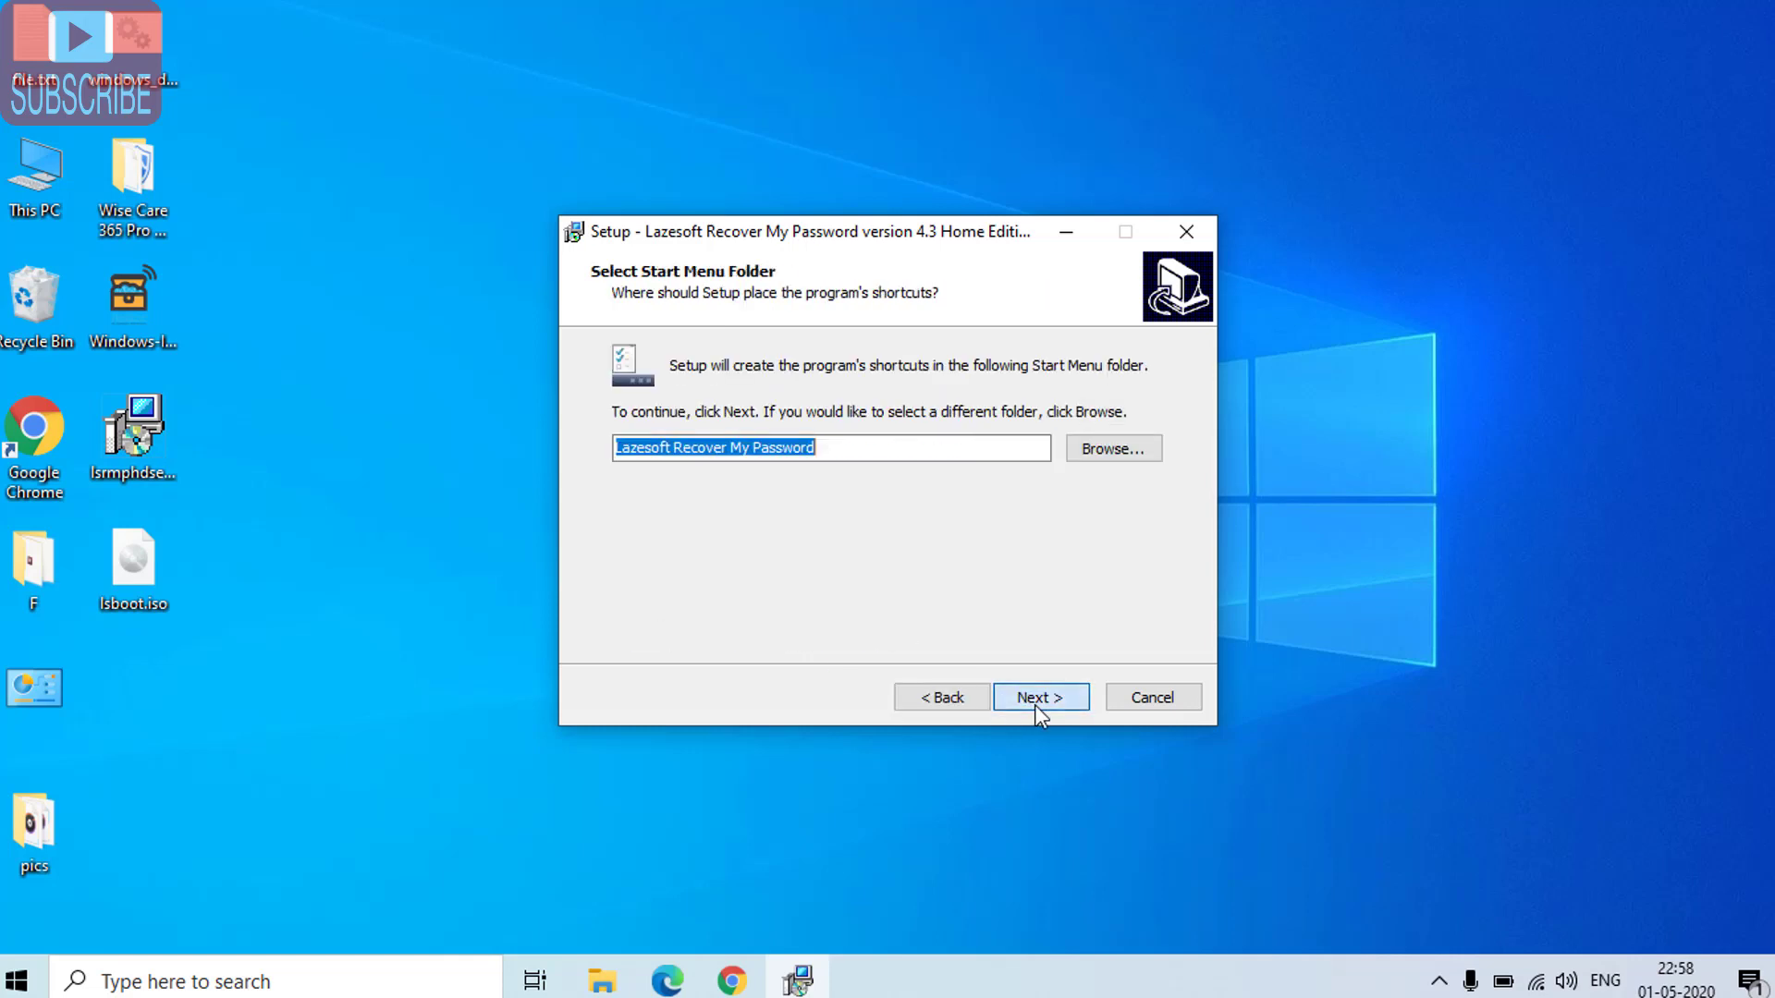
pyautogui.click(1034, 700)
pyautogui.click(1036, 704)
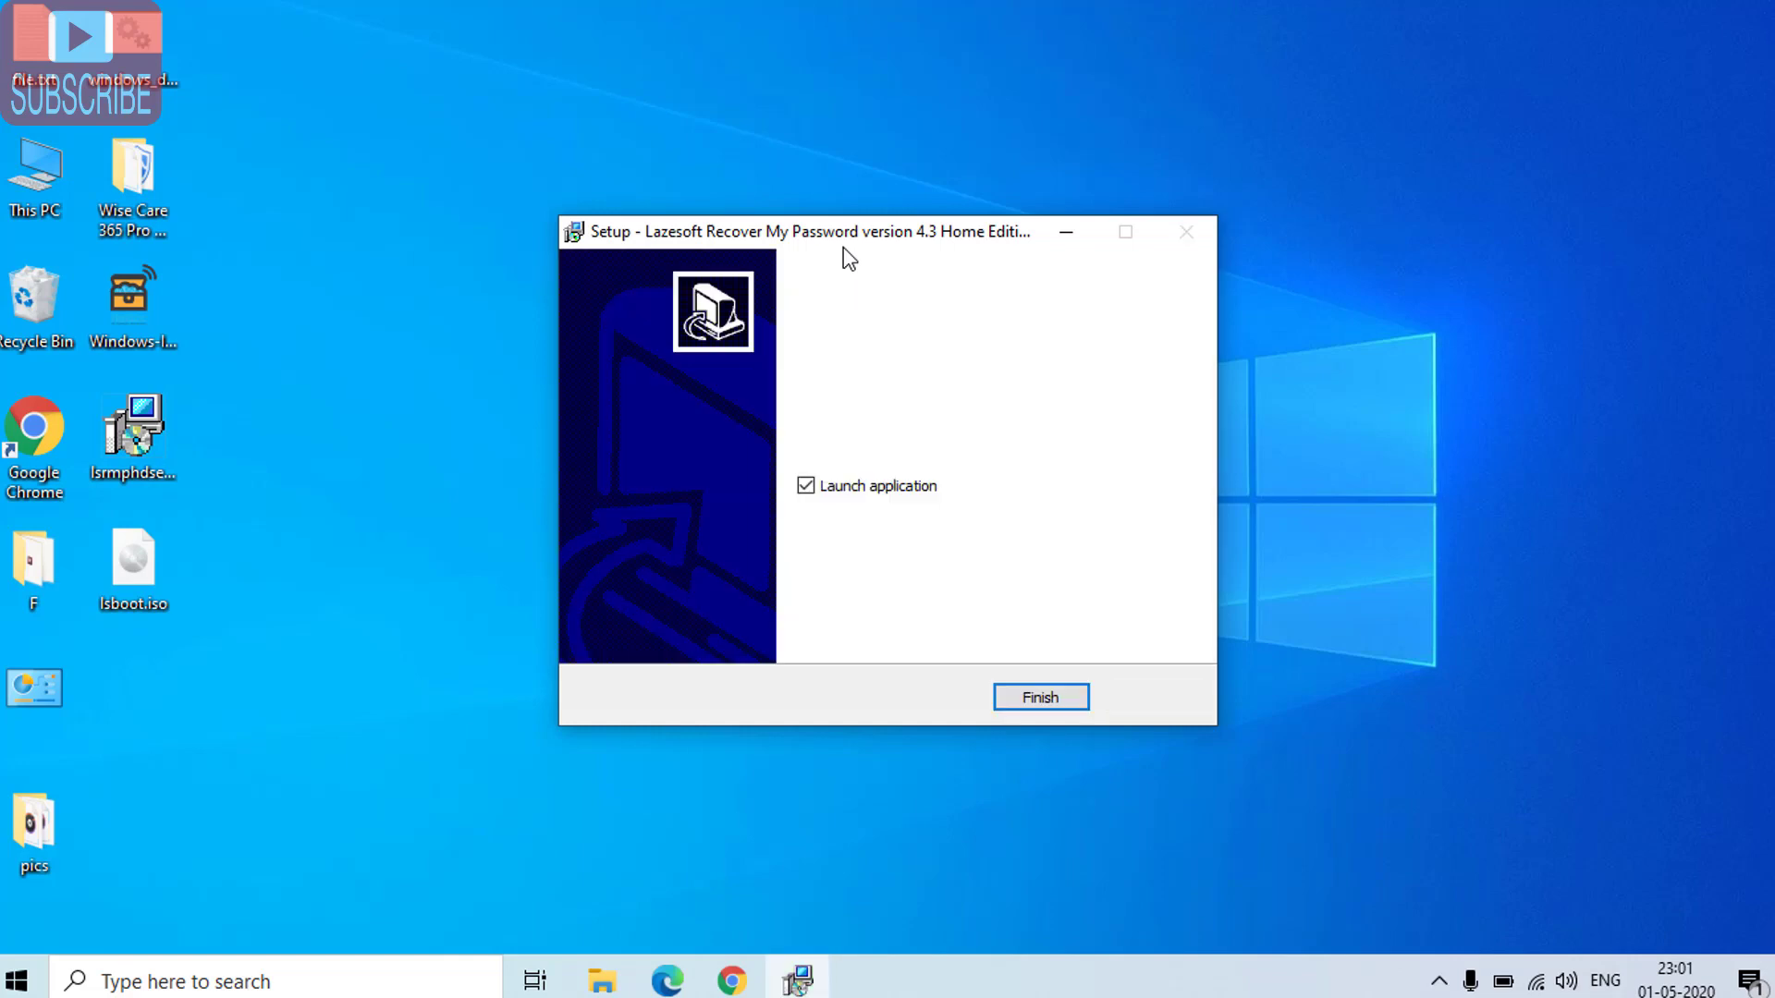
pyautogui.click(1033, 697)
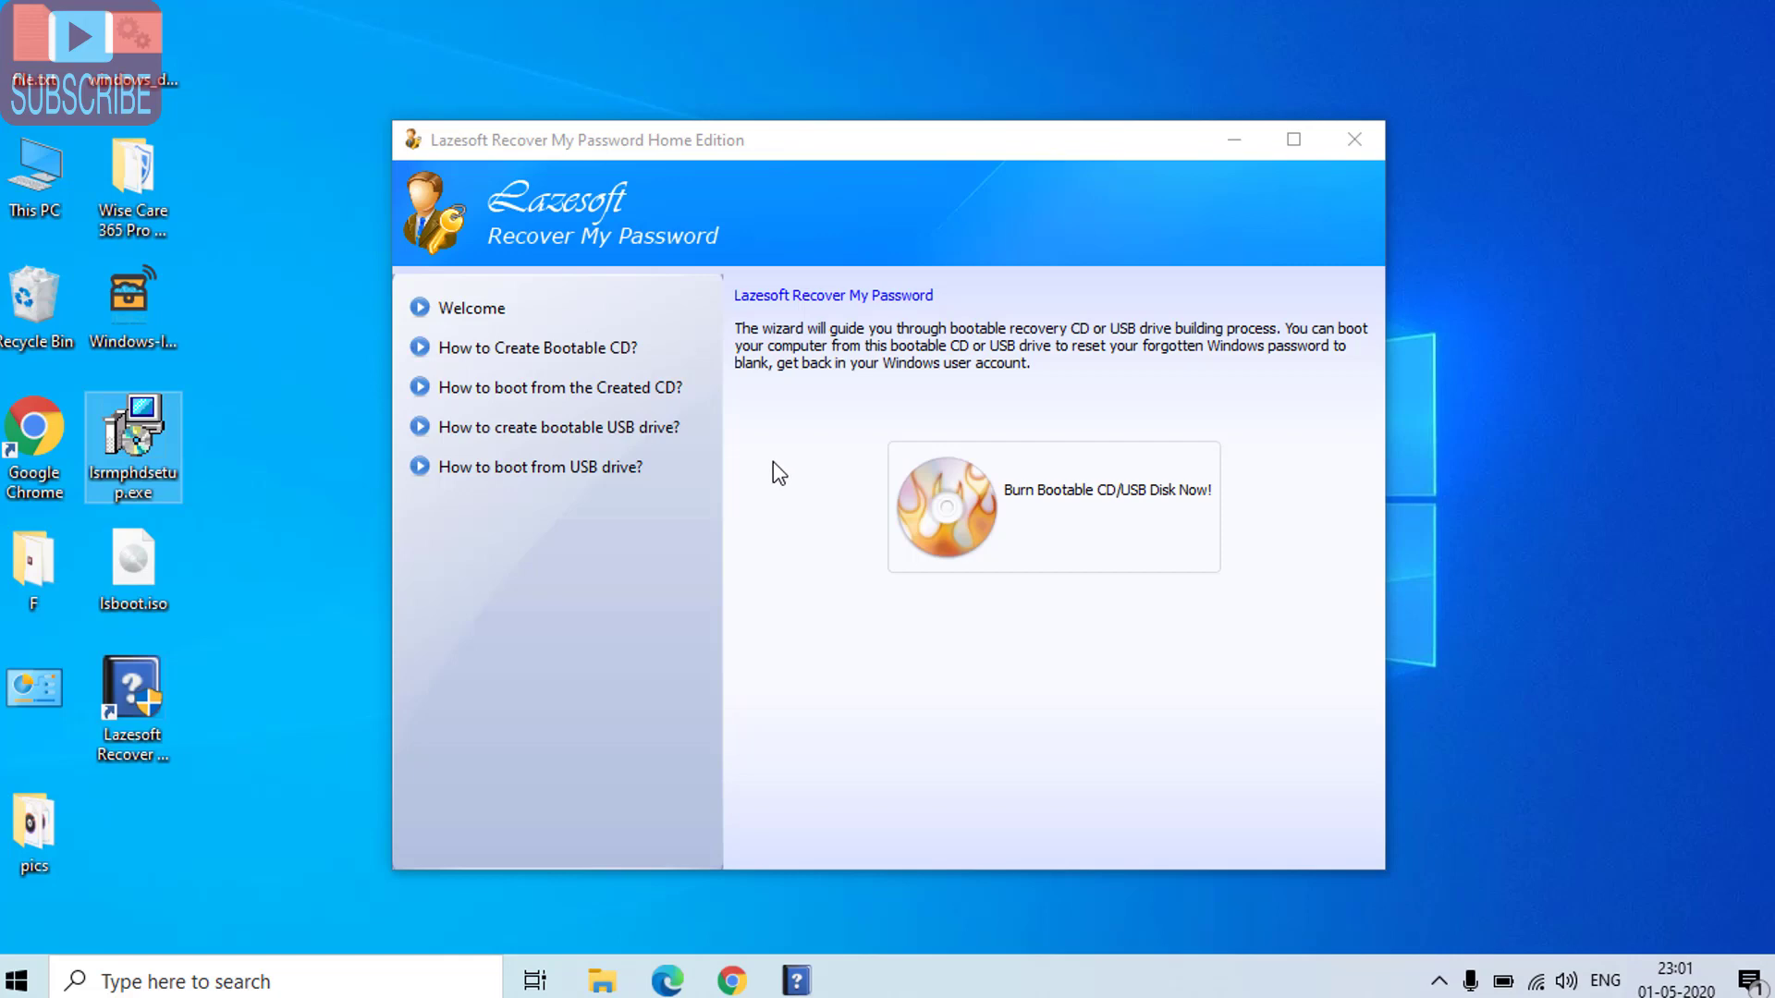
# Start Burn Bootable CD/USB Disk with target Windows version 'Same as this computer' and continue
pyautogui.click(1080, 530)
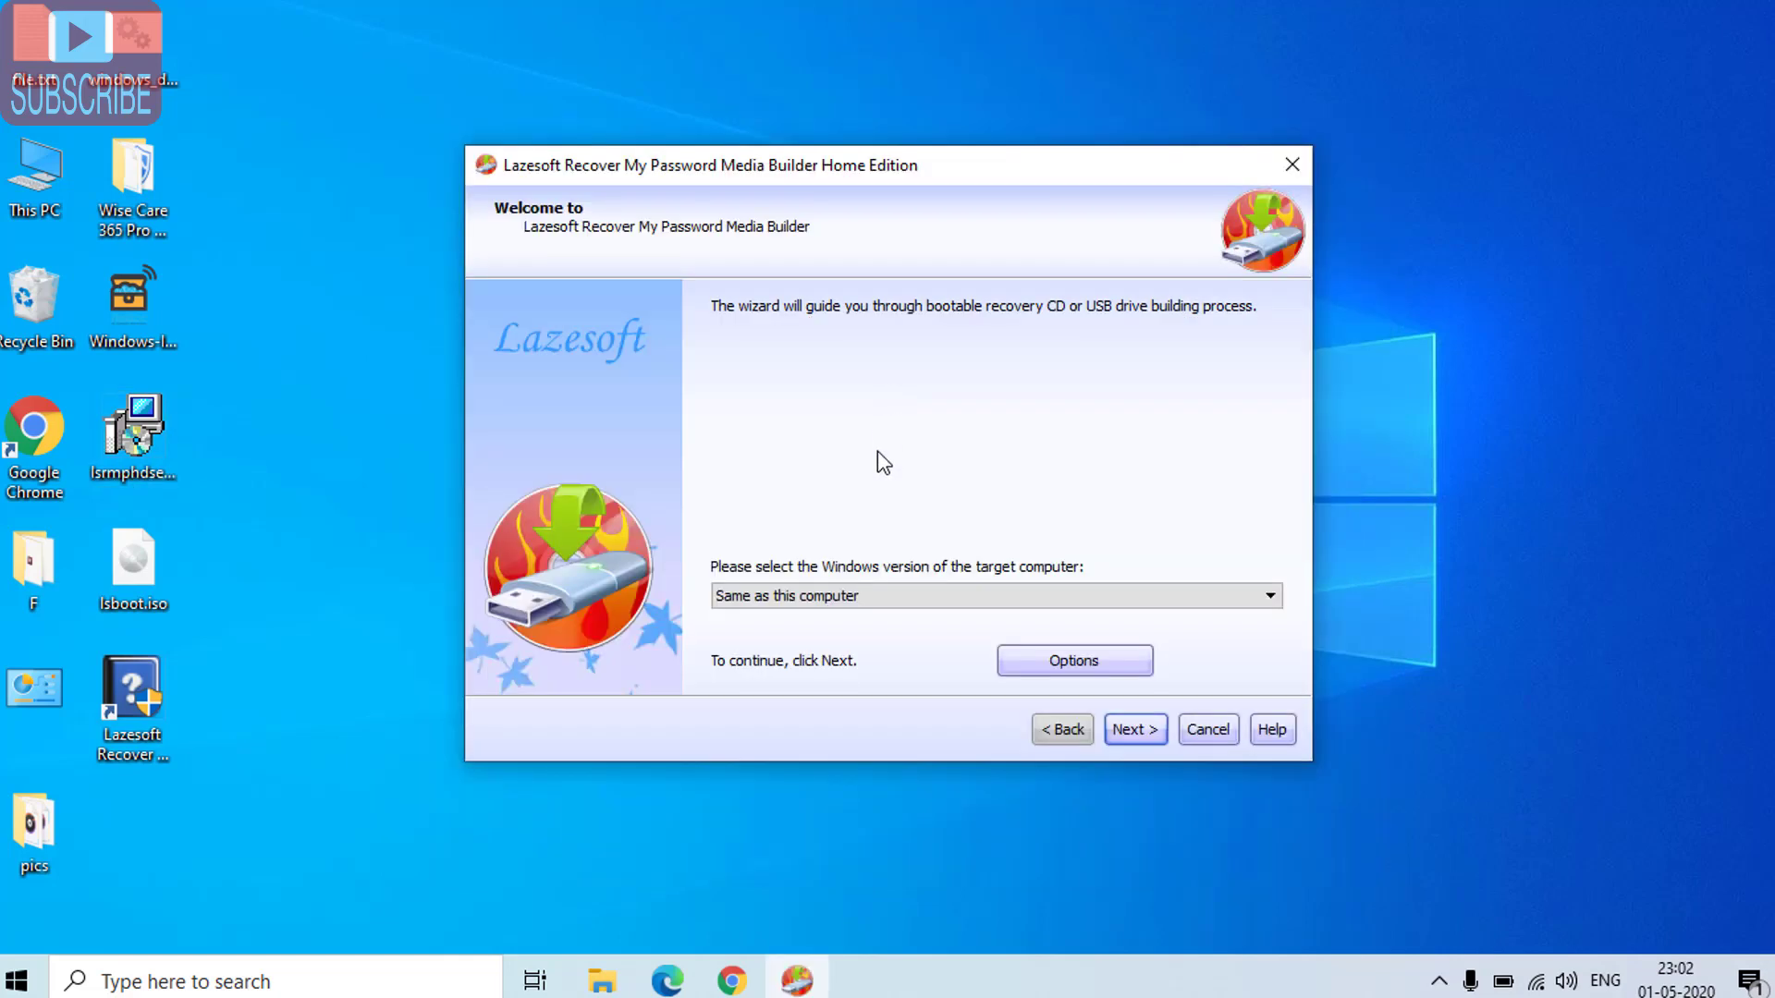
pyautogui.click(868, 595)
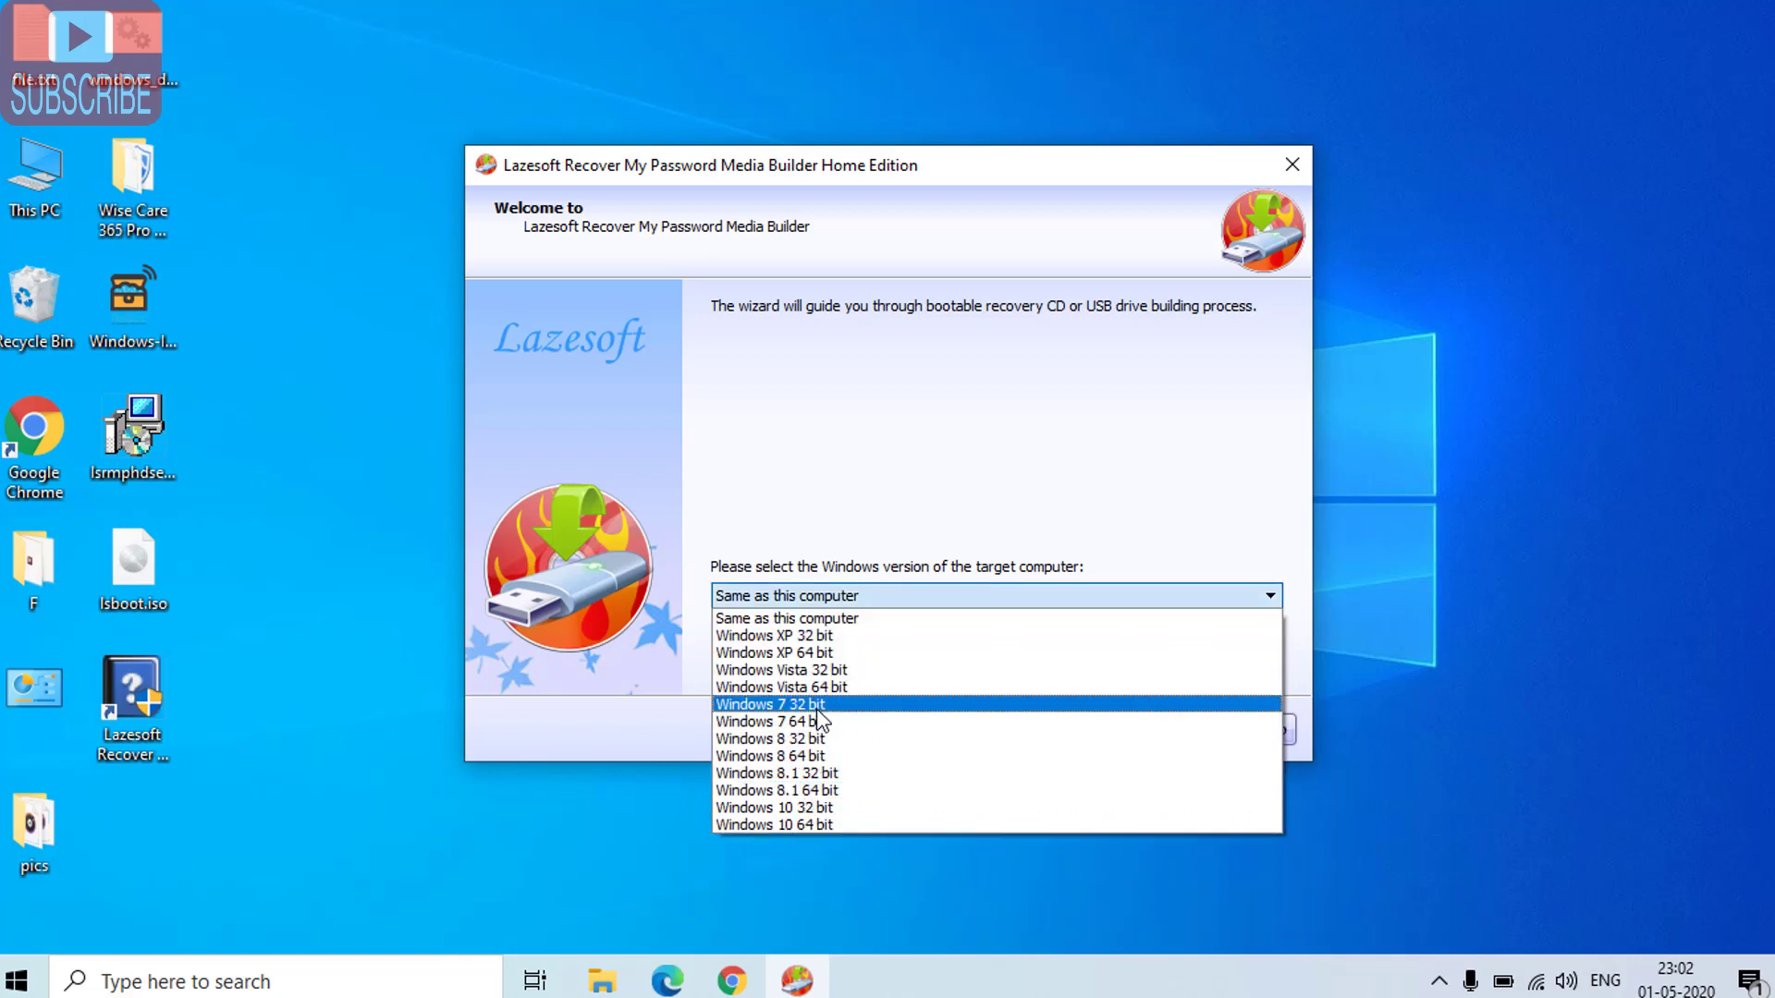
pyautogui.click(837, 621)
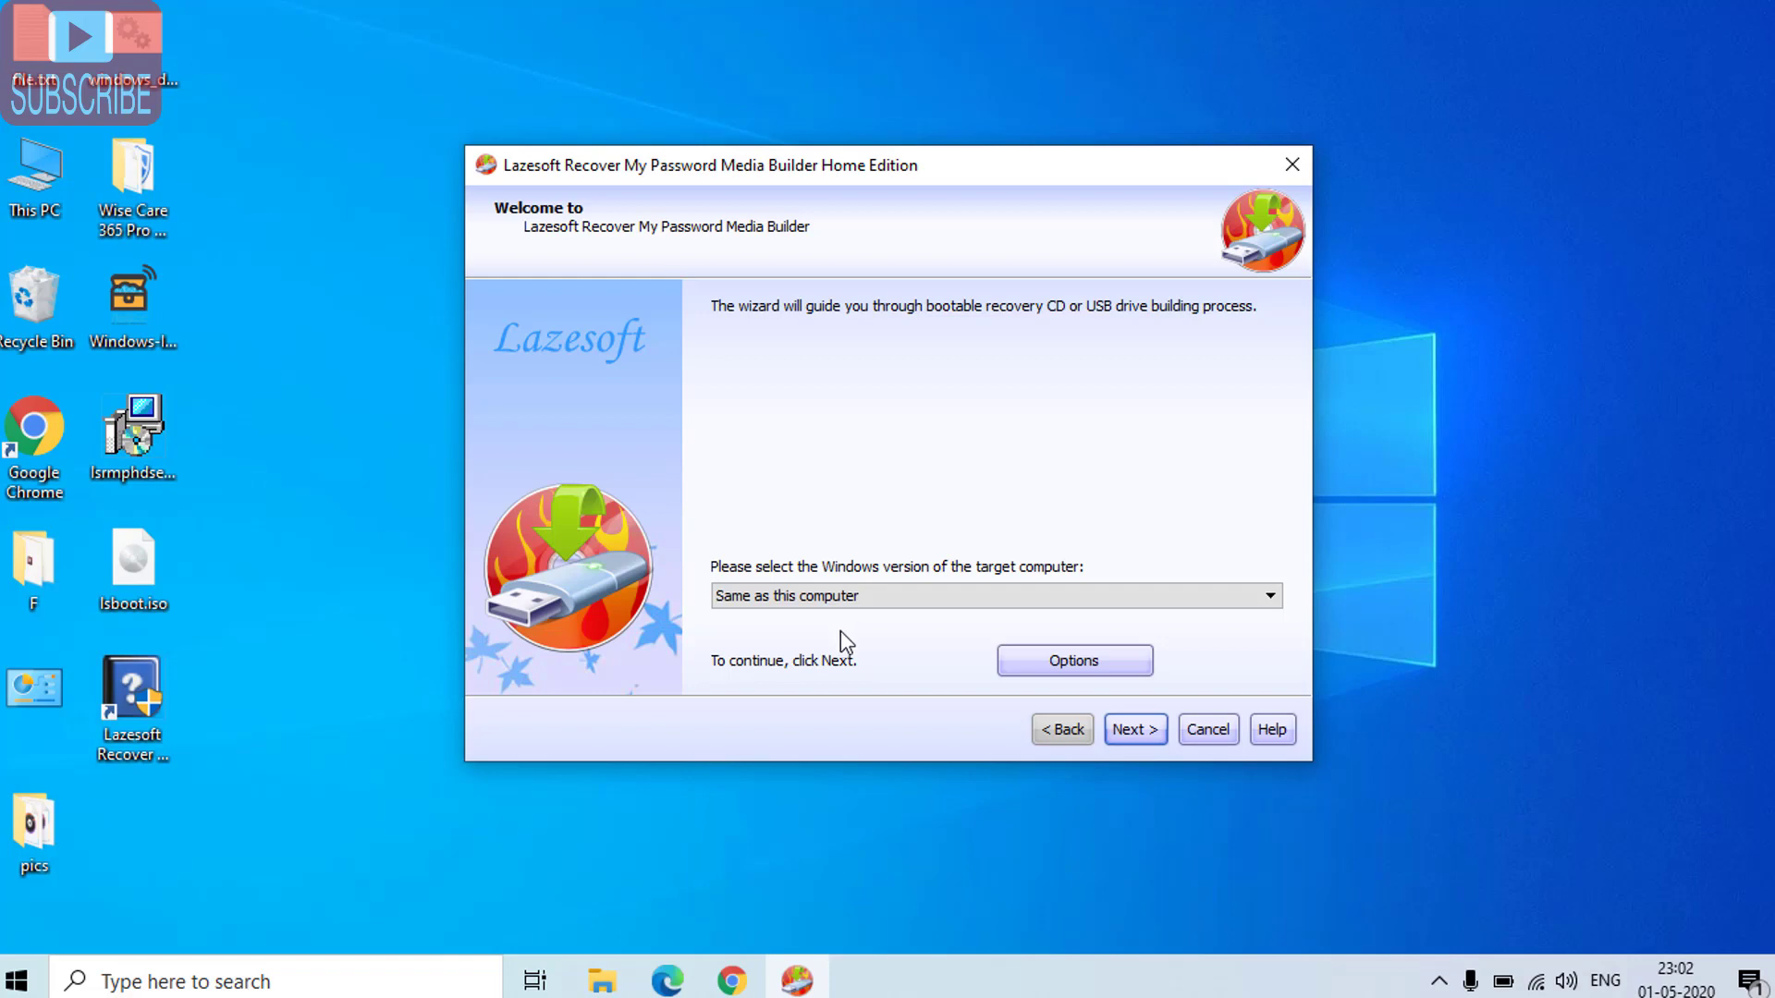
pyautogui.click(1130, 729)
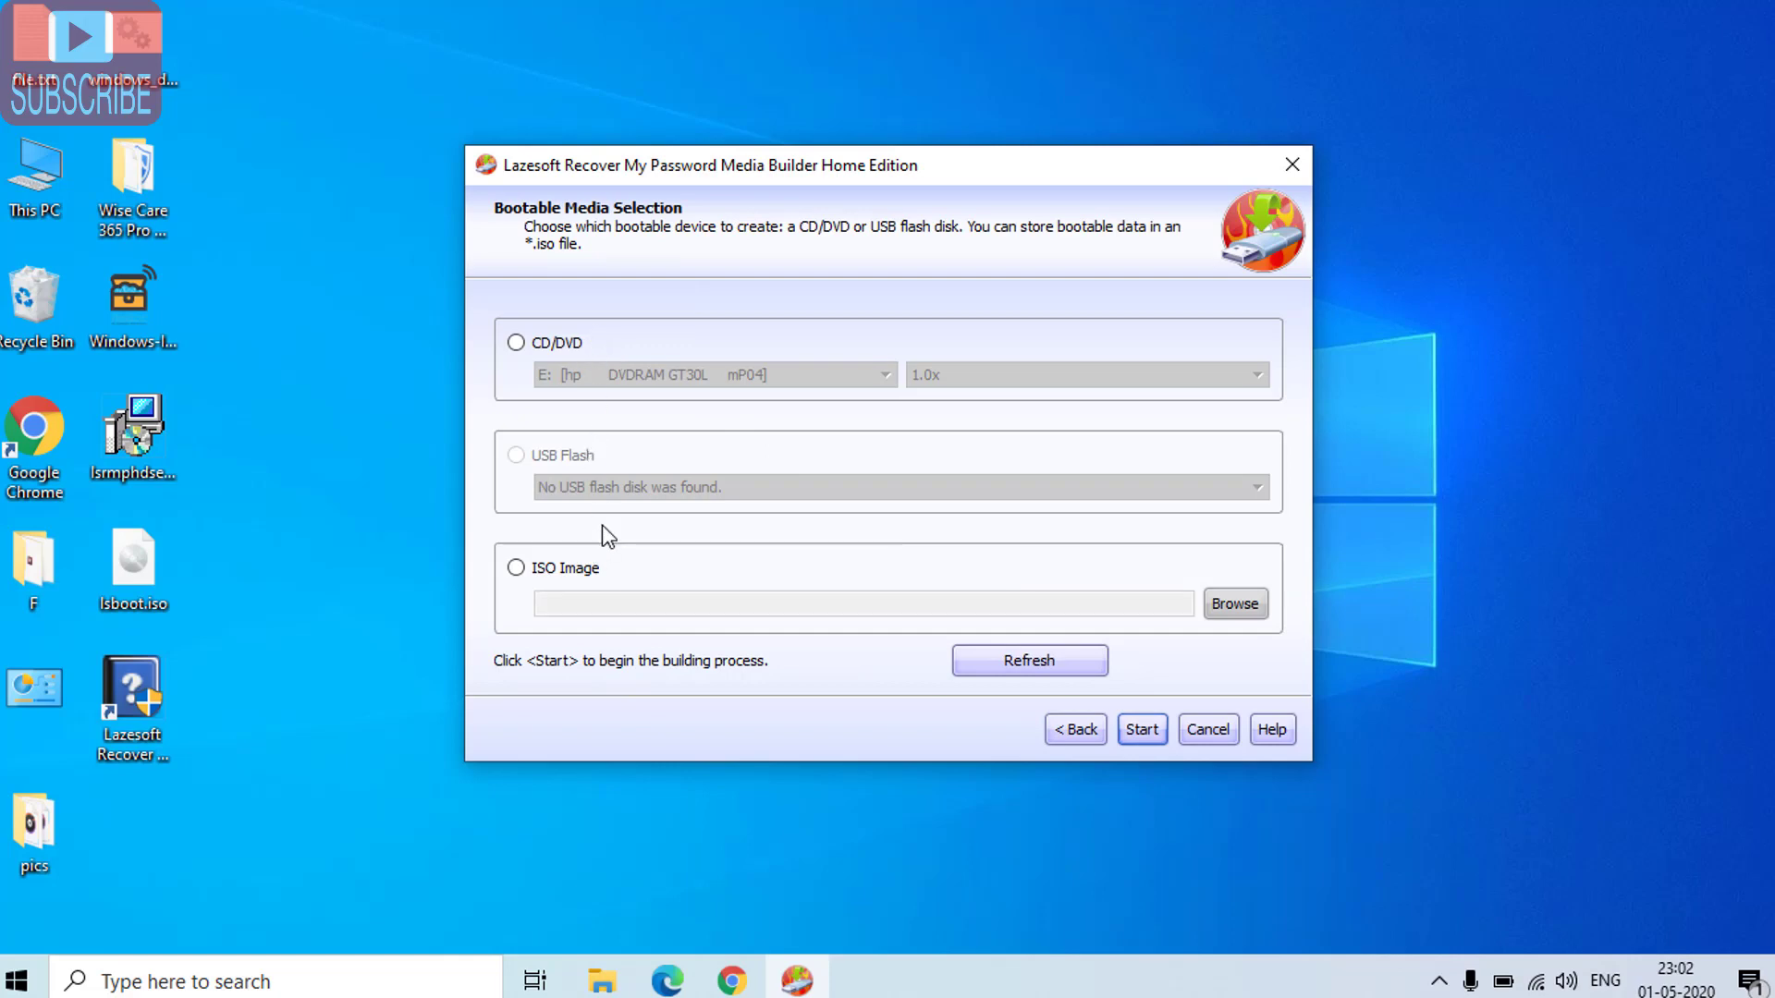
# Set the bootable media to ISO Image, keeping the default lsboot.iso path
pyautogui.click(557, 344)
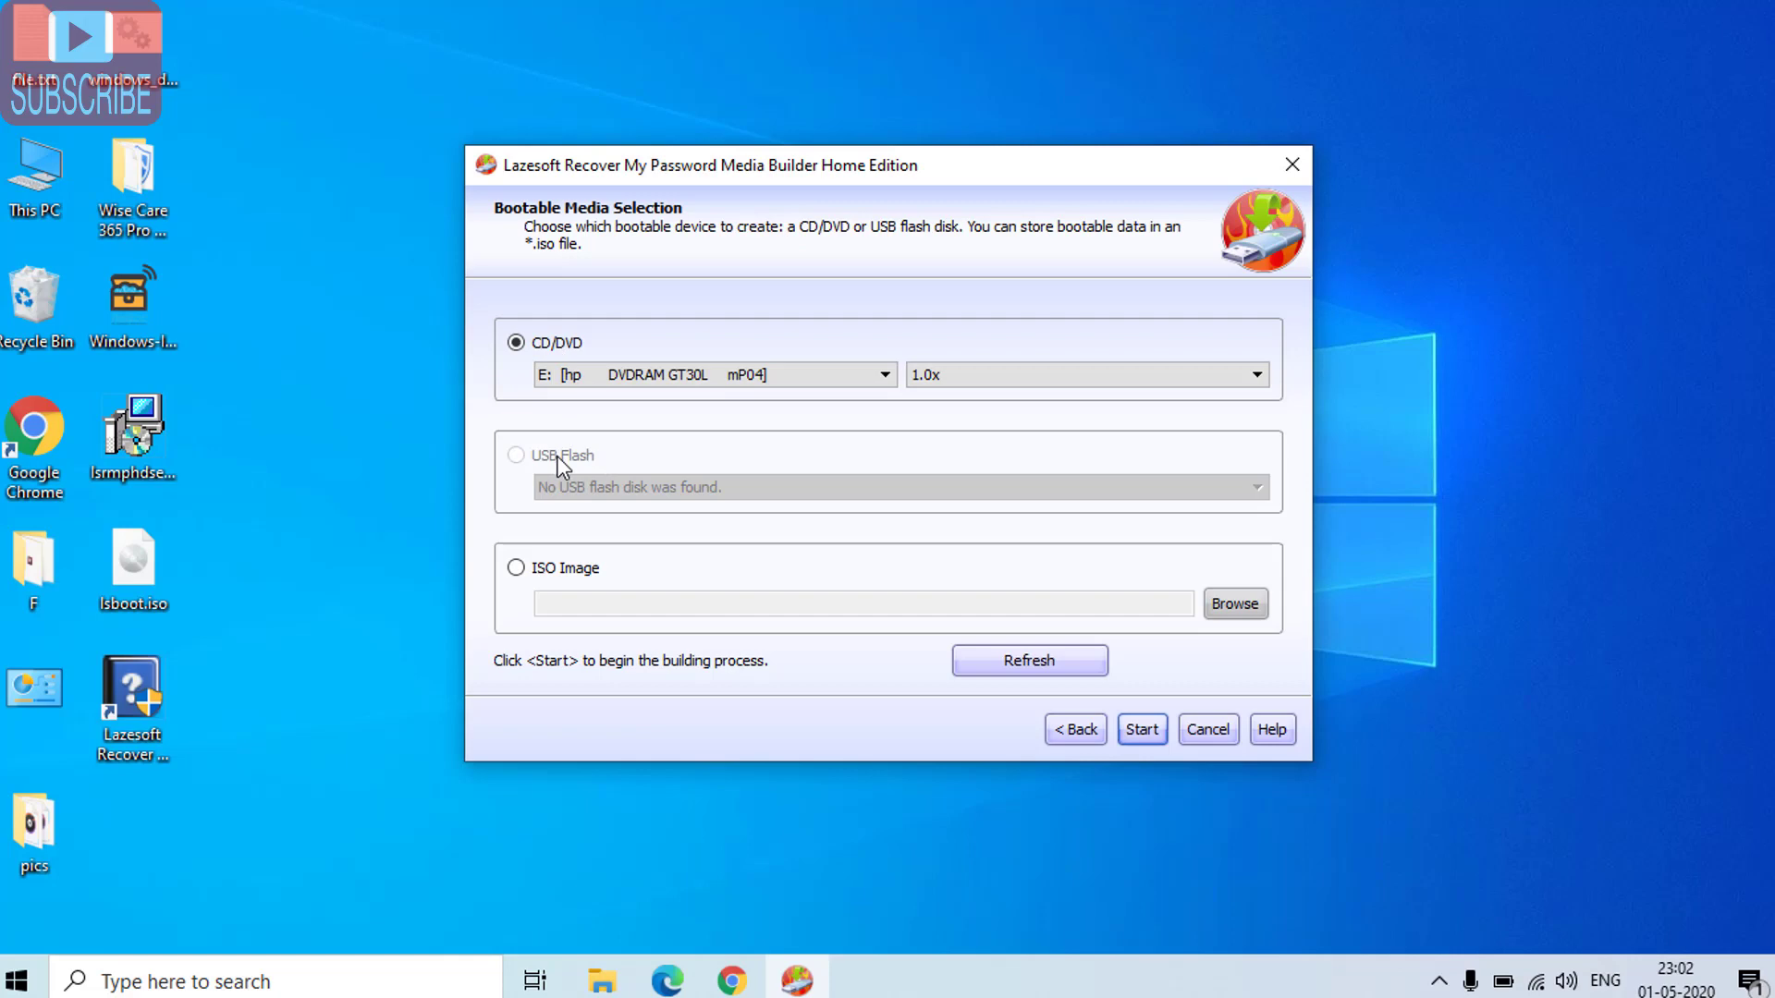
pyautogui.click(538, 569)
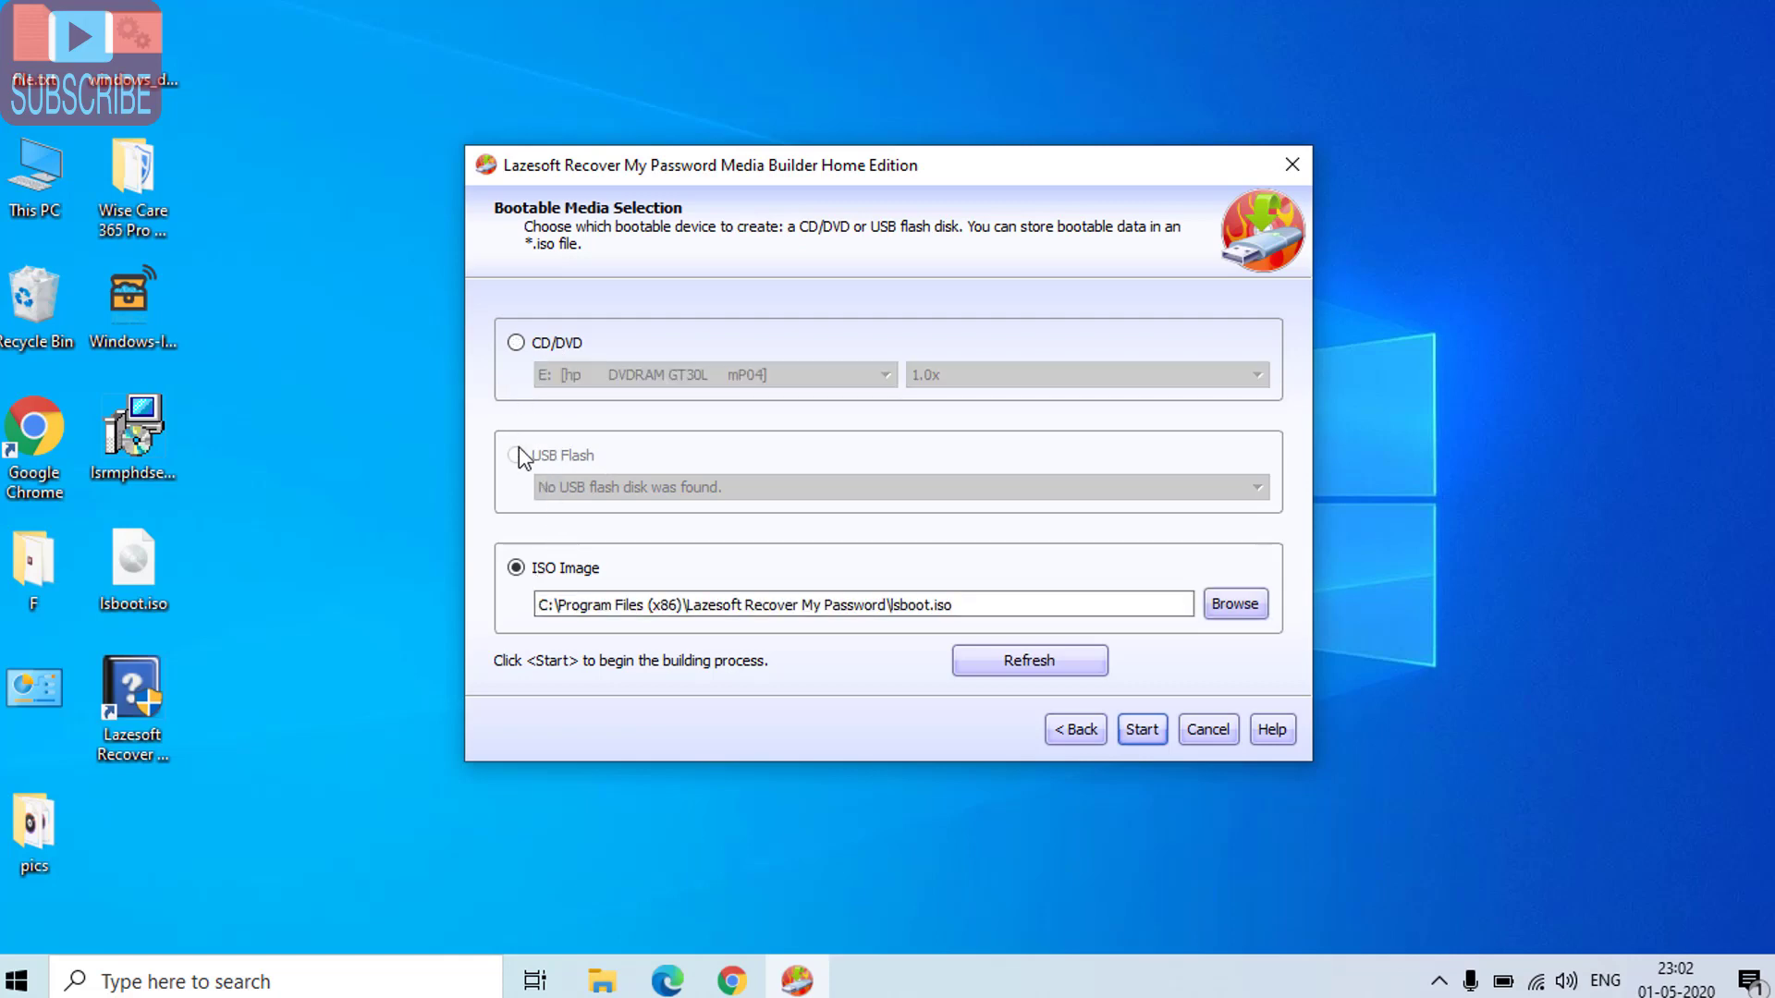
pyautogui.click(519, 347)
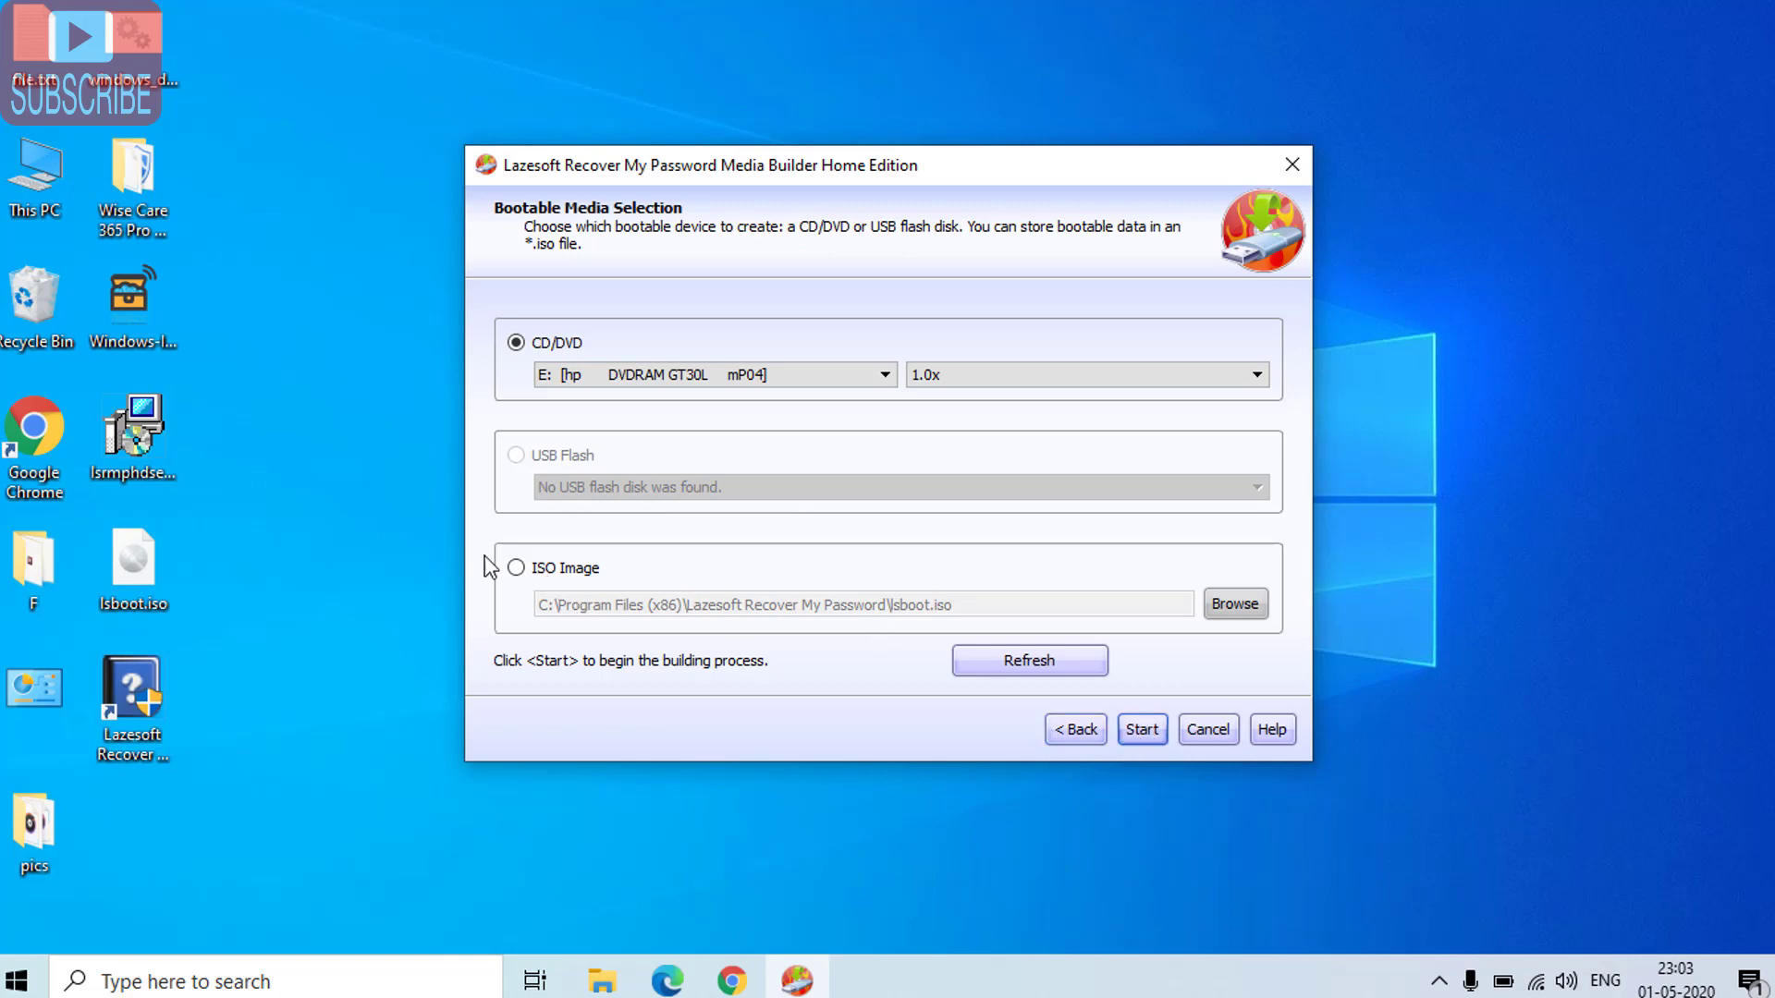
pyautogui.click(135, 566)
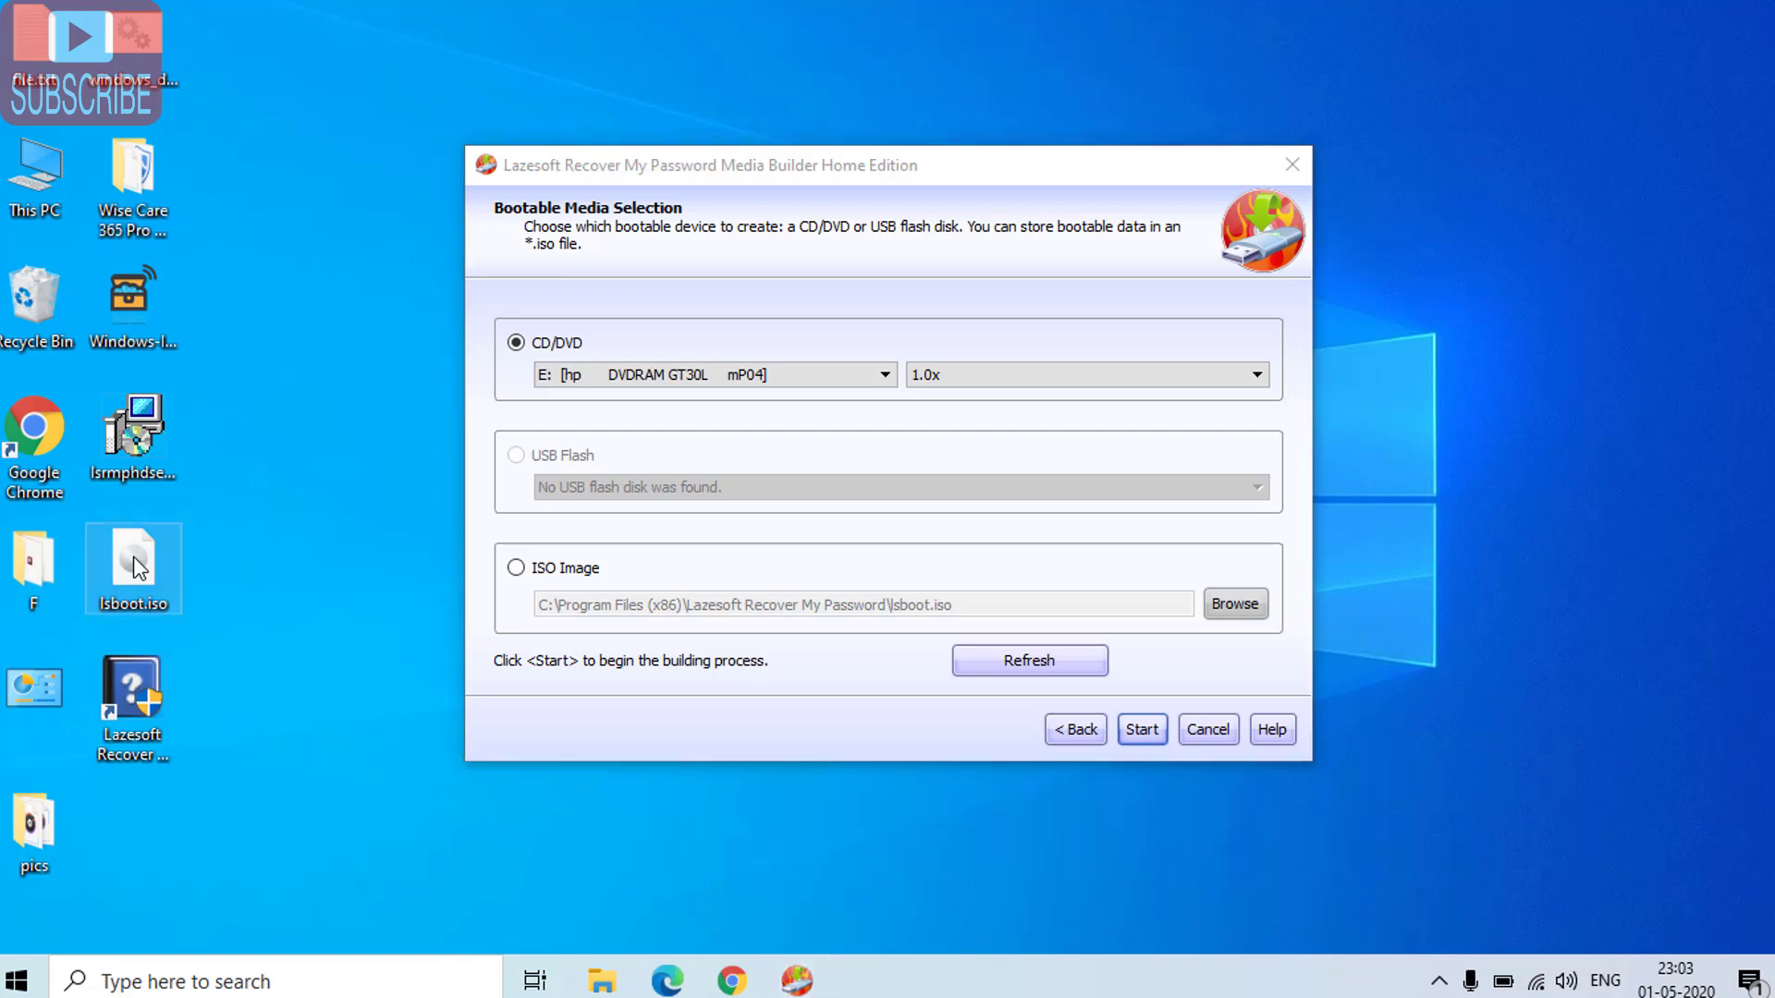
pyautogui.click(517, 569)
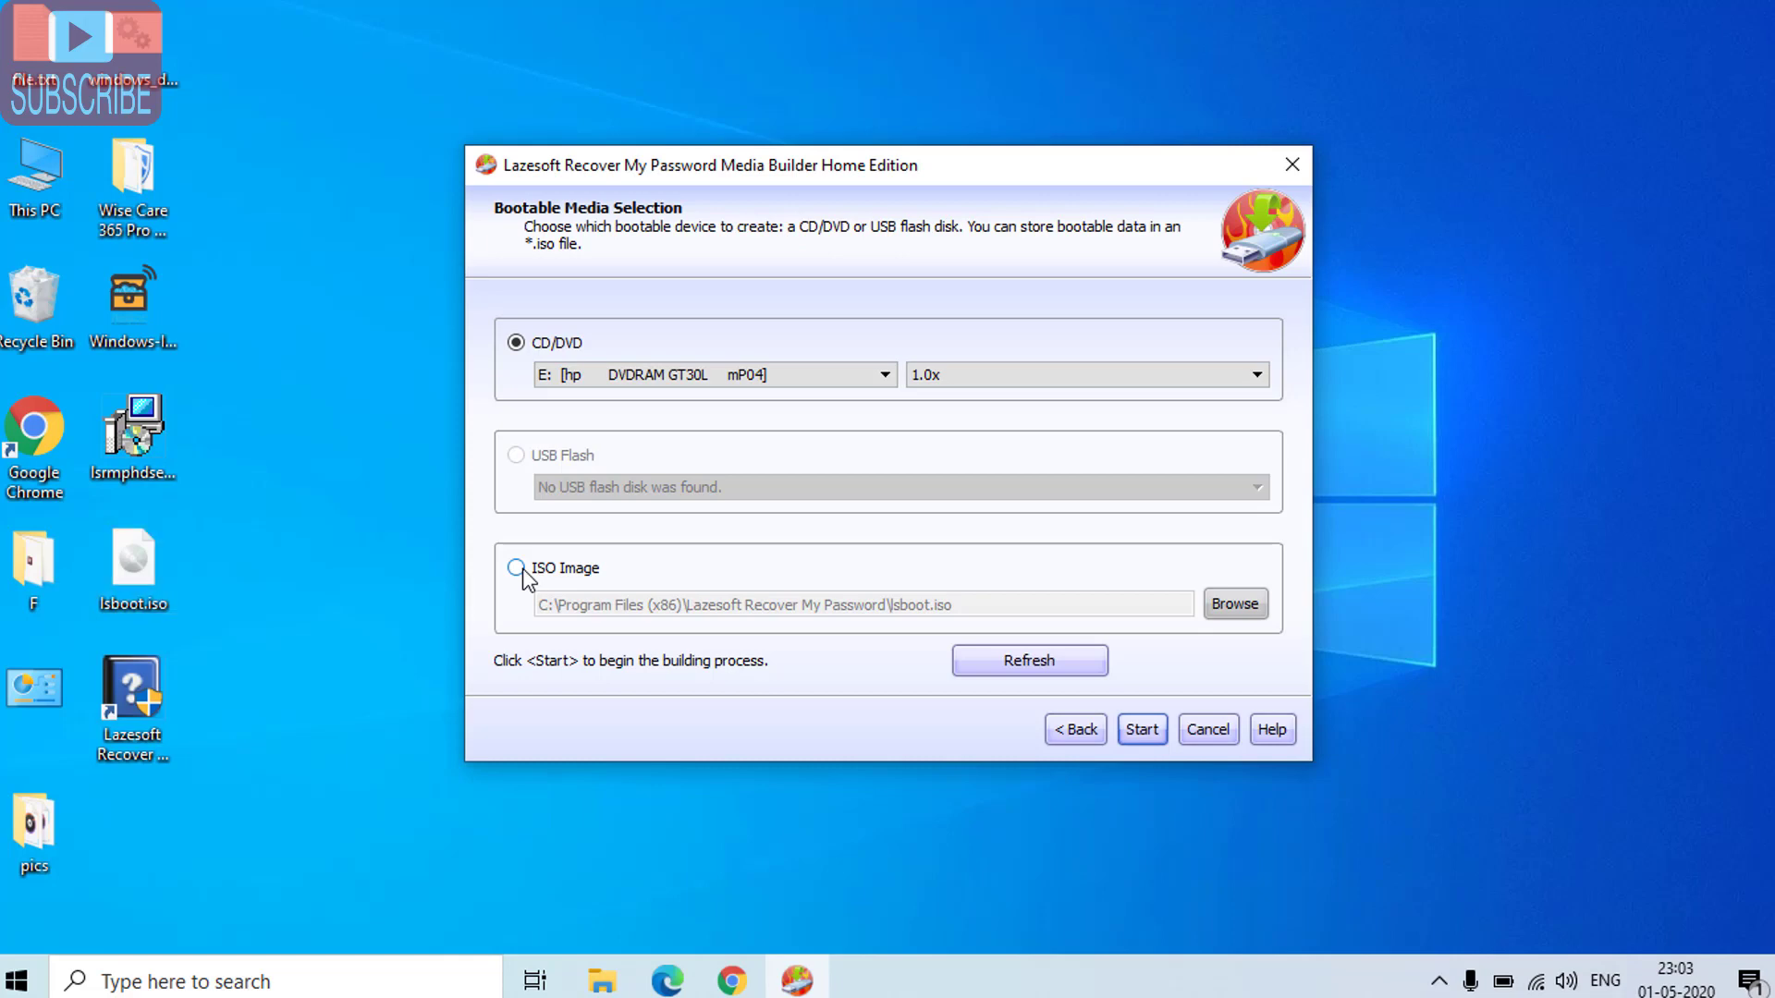
pyautogui.click(523, 569)
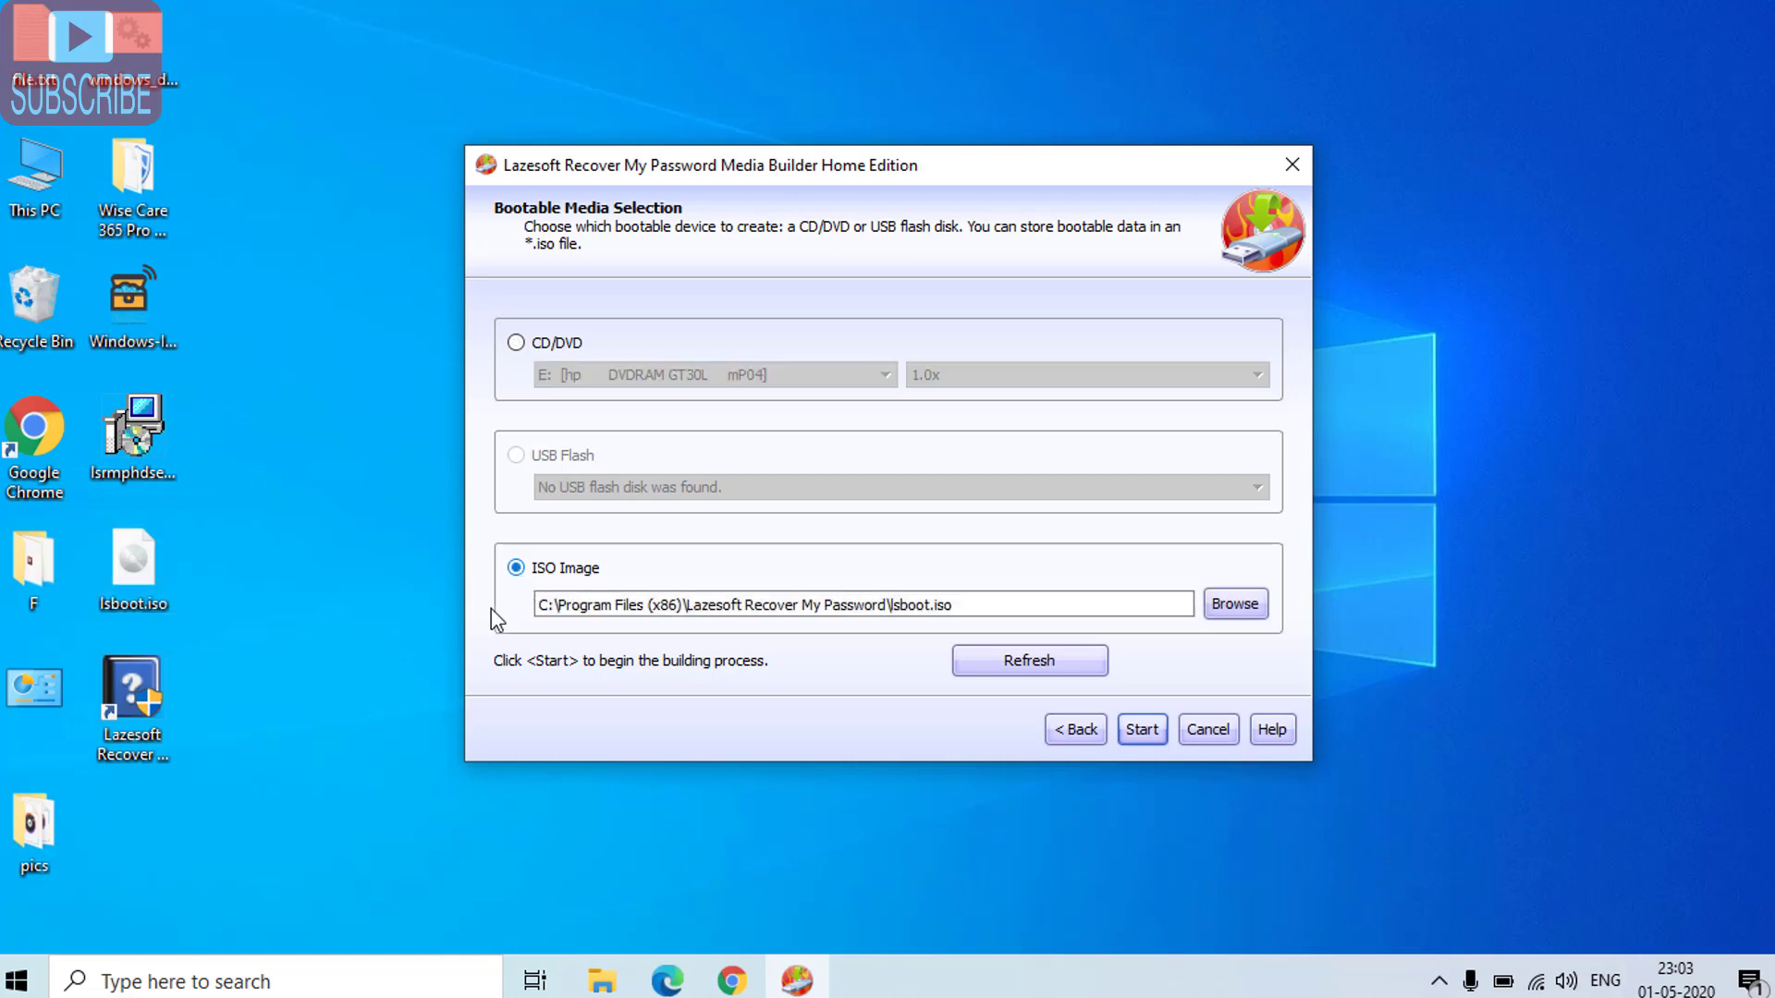
pyautogui.click(157, 564)
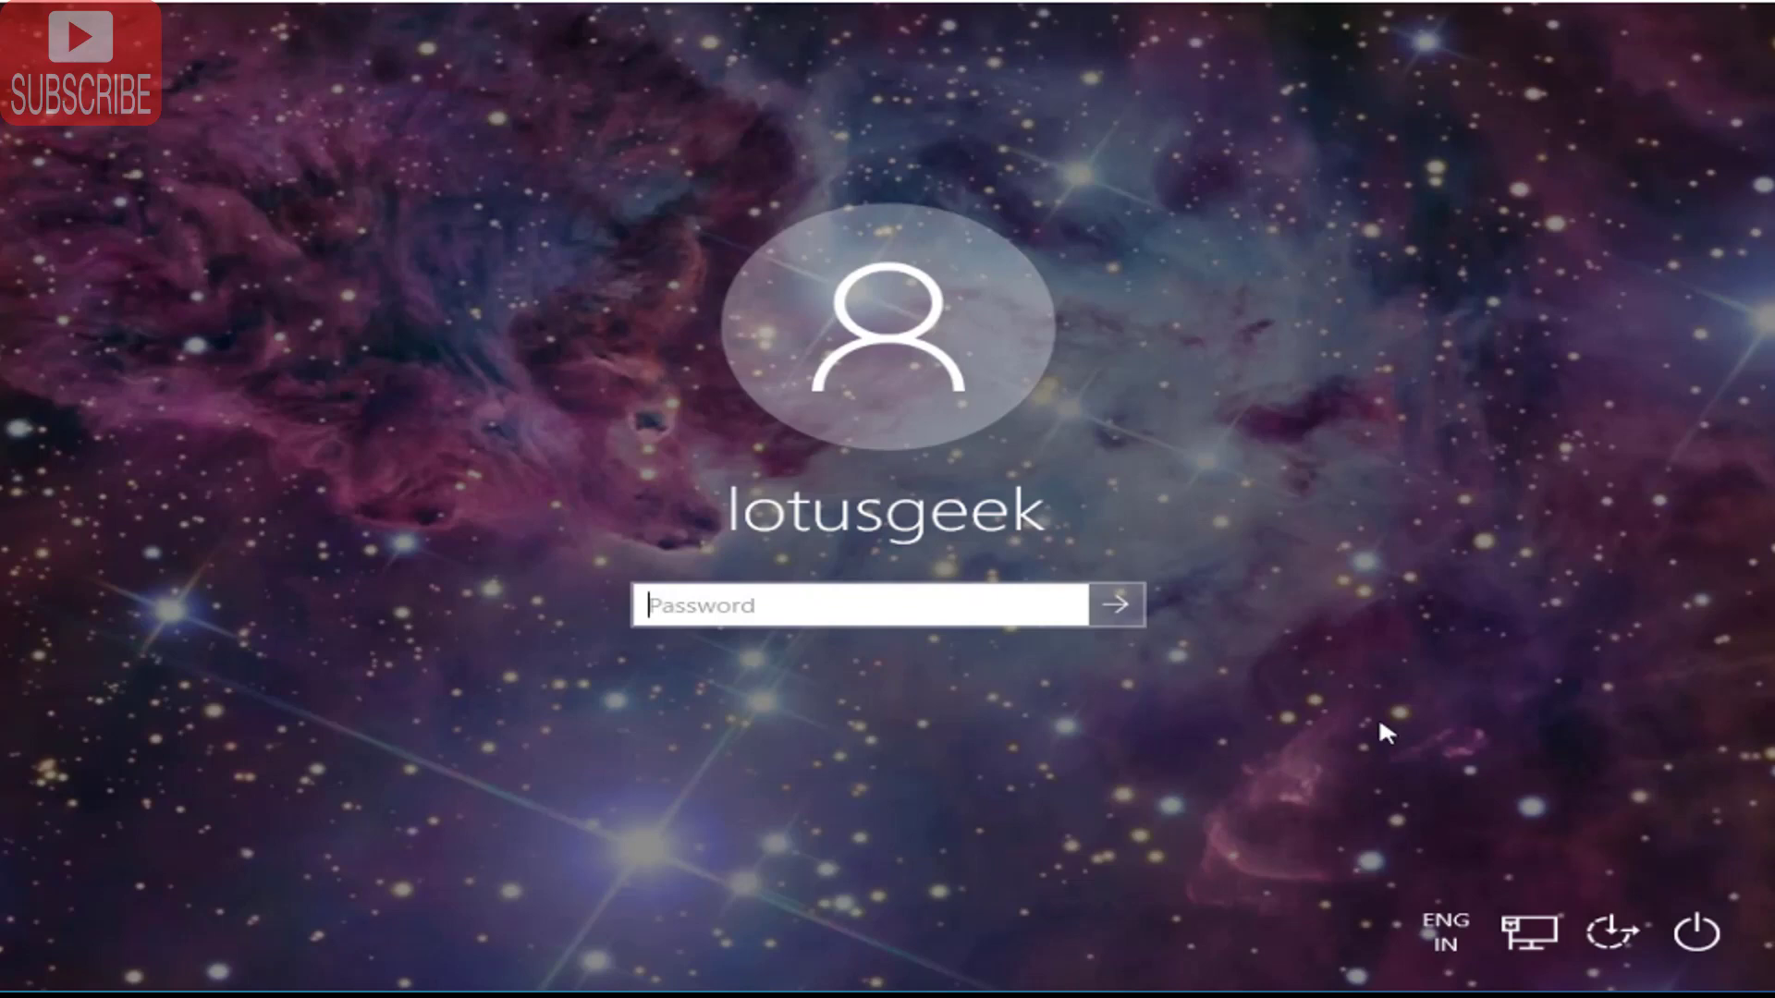
# Restart the PC from the sign-in screen's power menu, confirming Restart anyway
pyautogui.click(1695, 936)
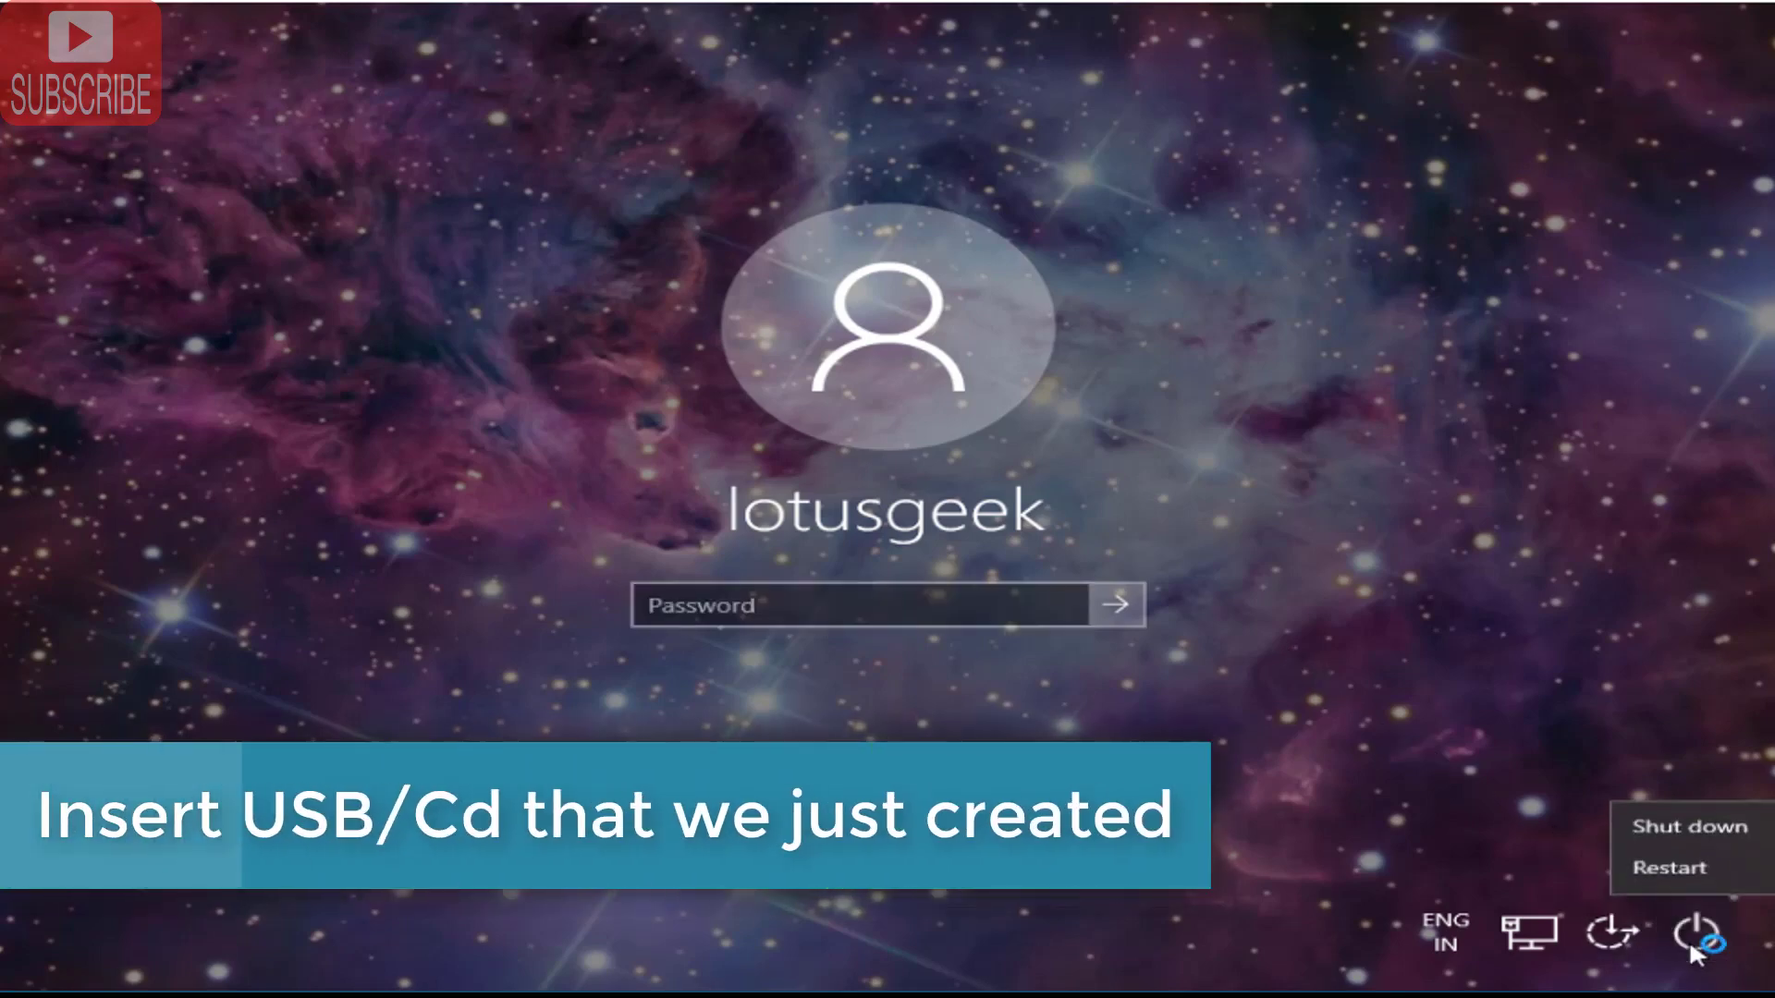
pyautogui.click(1664, 869)
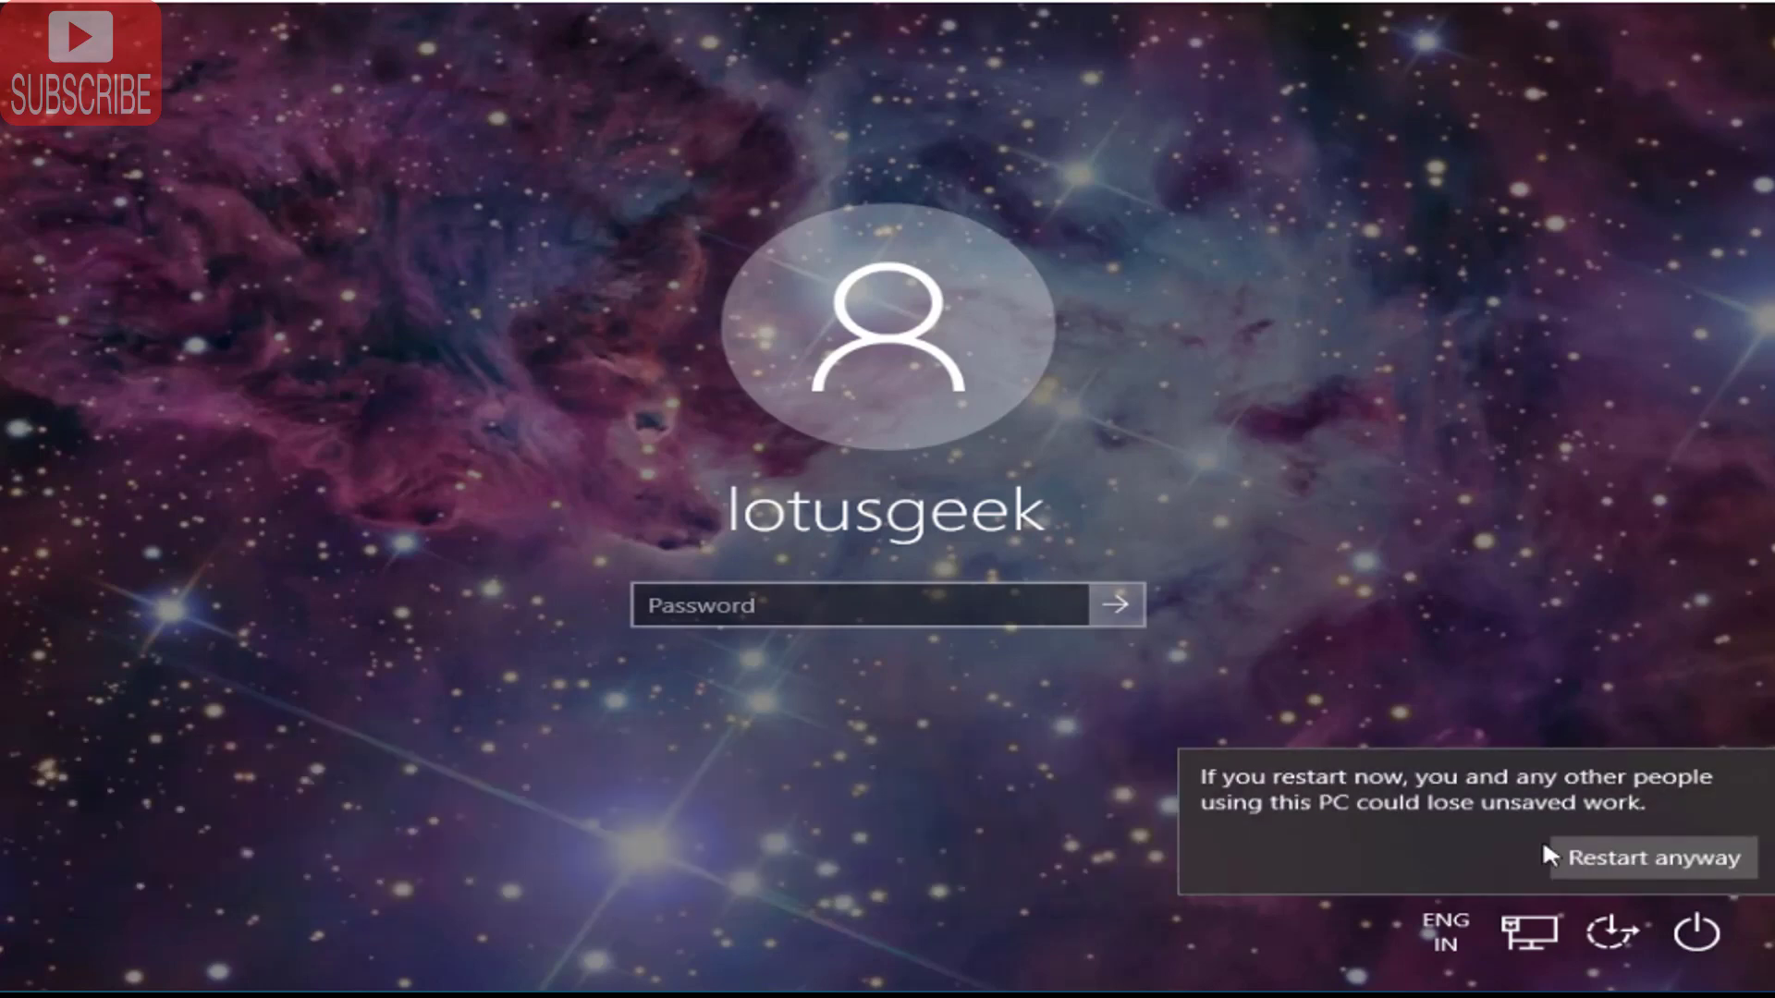
pyautogui.click(1606, 847)
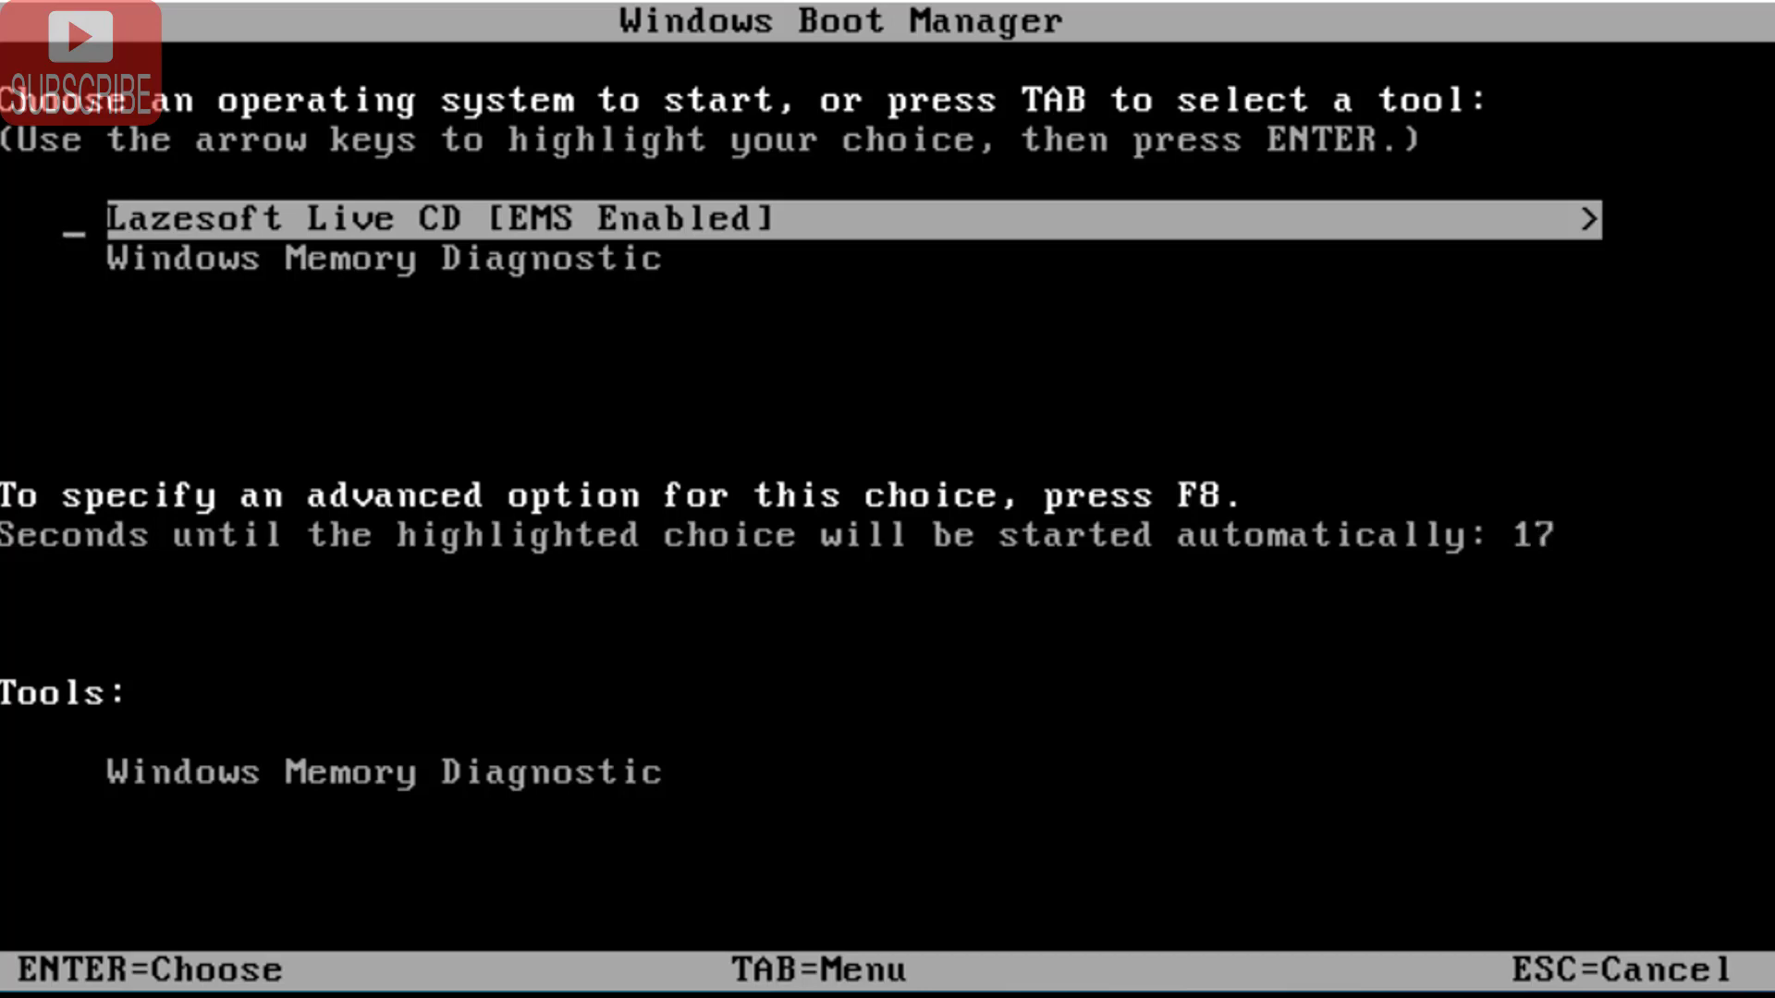
# Boot the highlighted Lazesoft Live CD [EMS Enabled] entry without waiting for the countdown
pyautogui.press('Return')
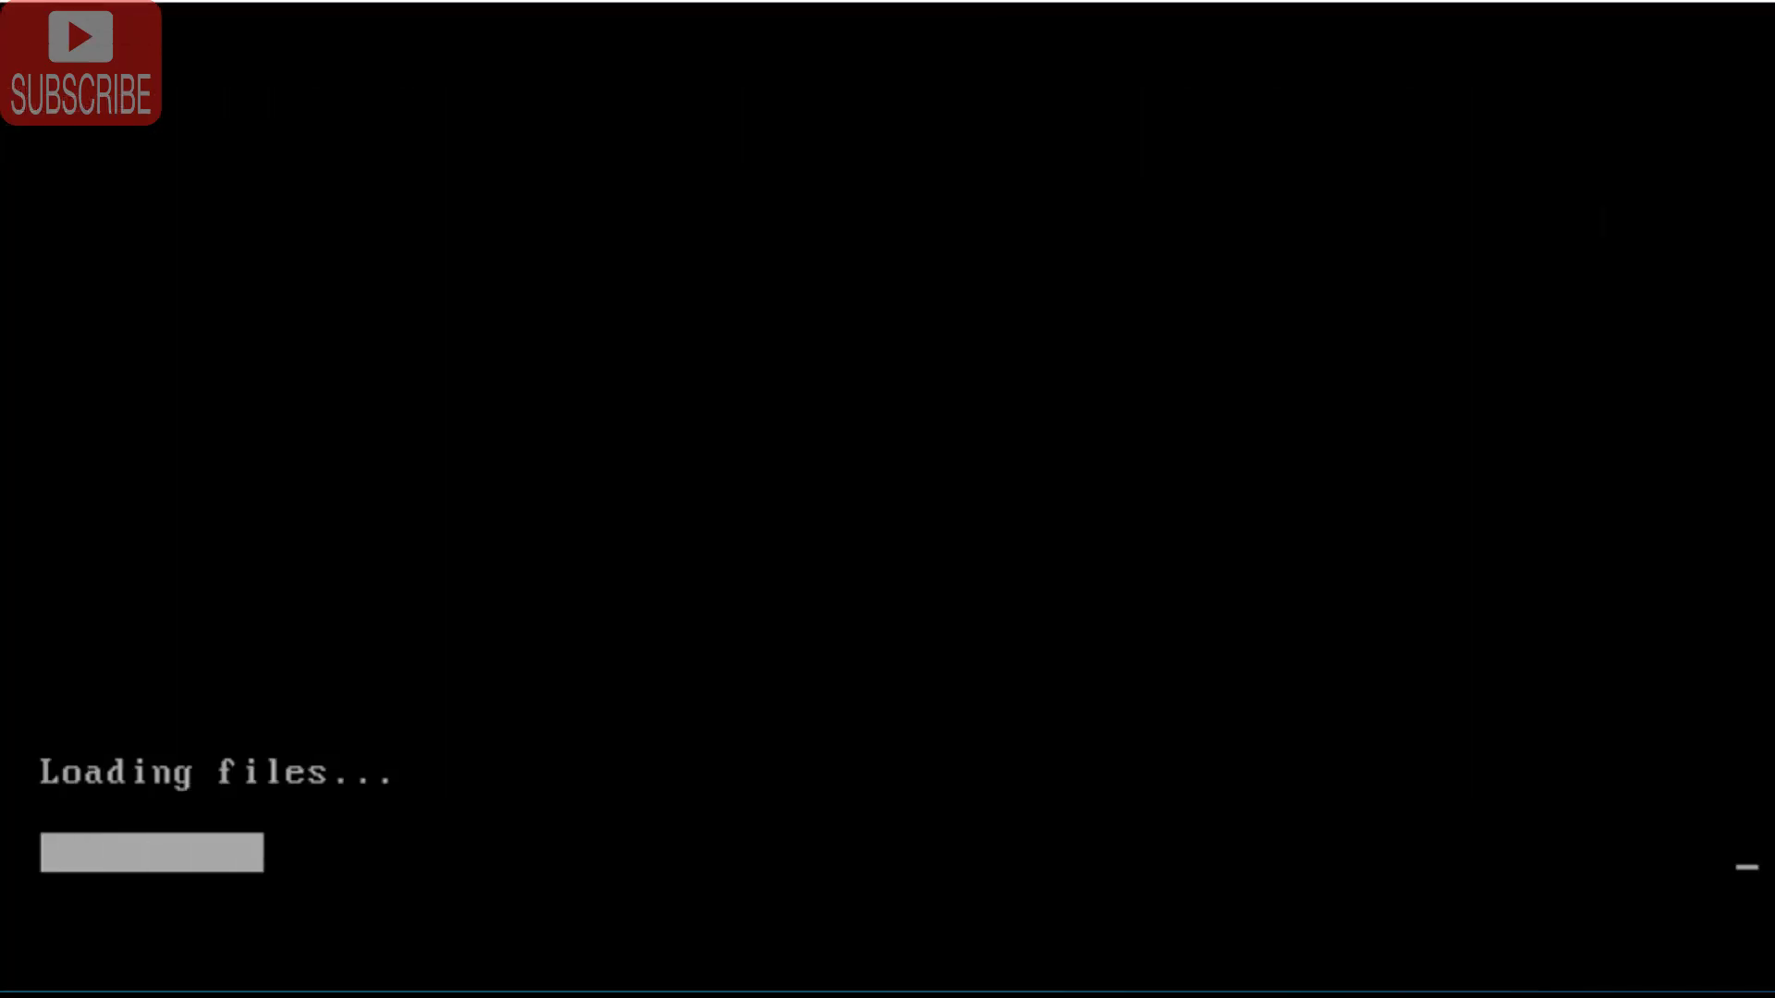
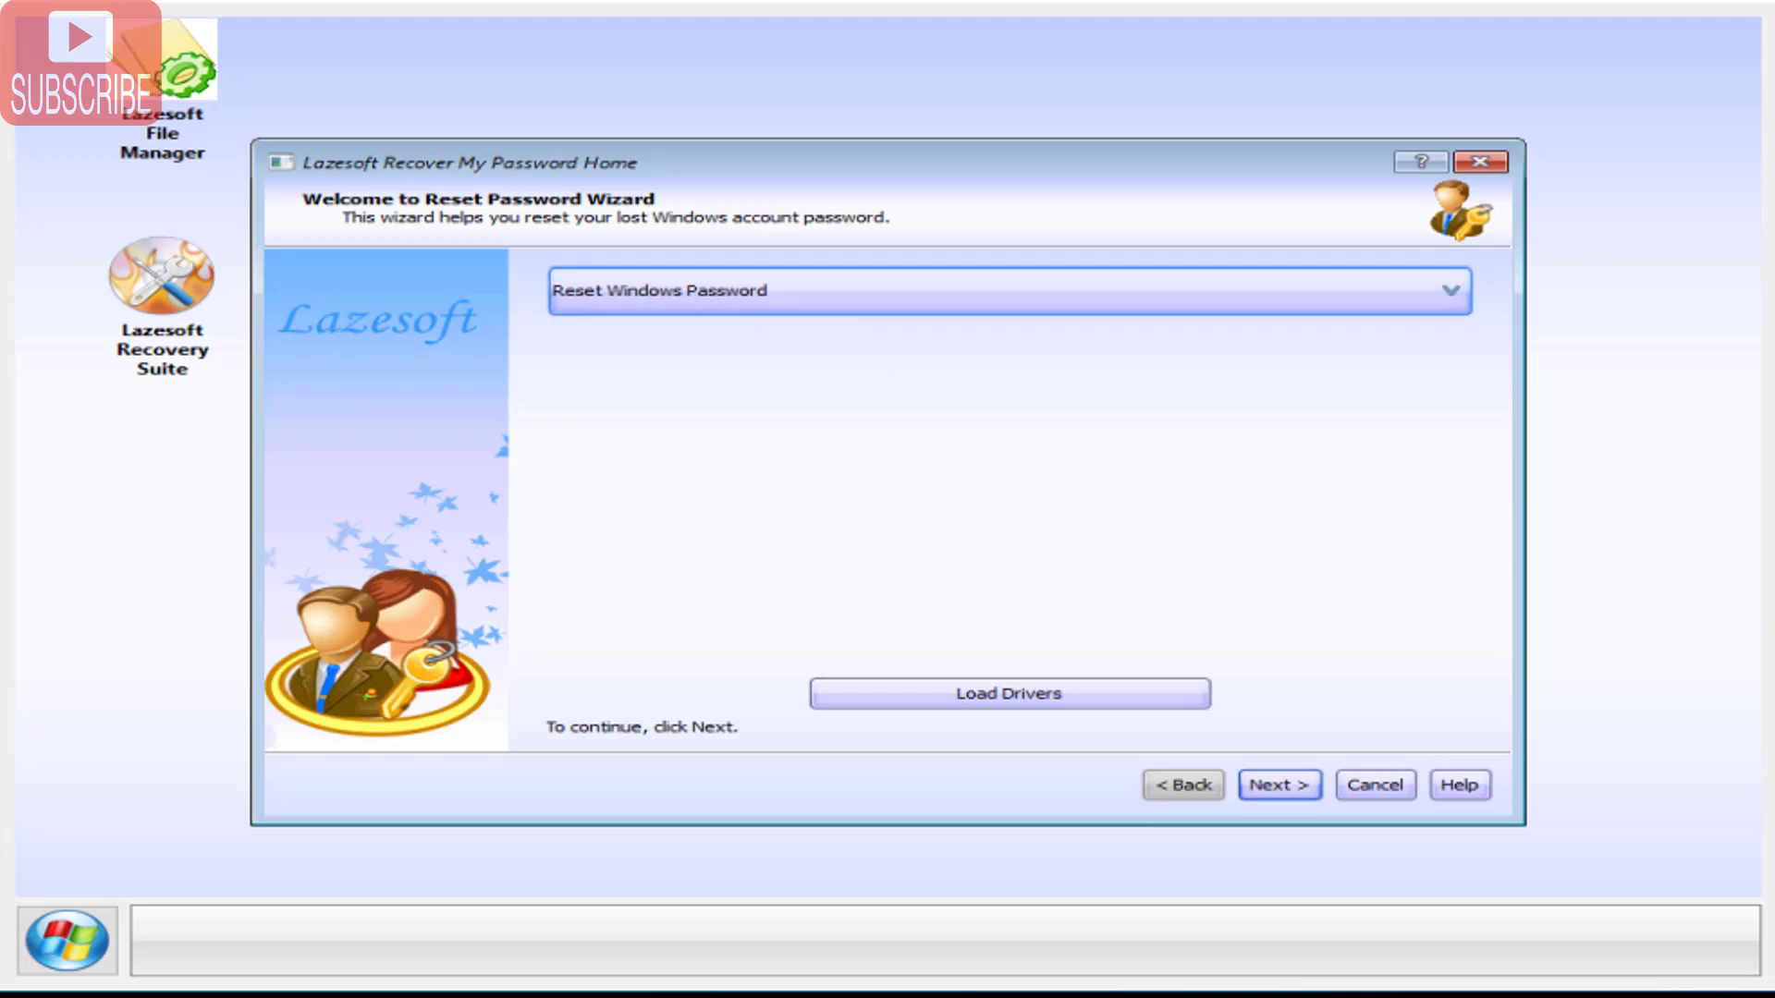
# Advance past the Reset Password Wizard welcome page and accept the non-commercial use licence
pyautogui.click(1251, 790)
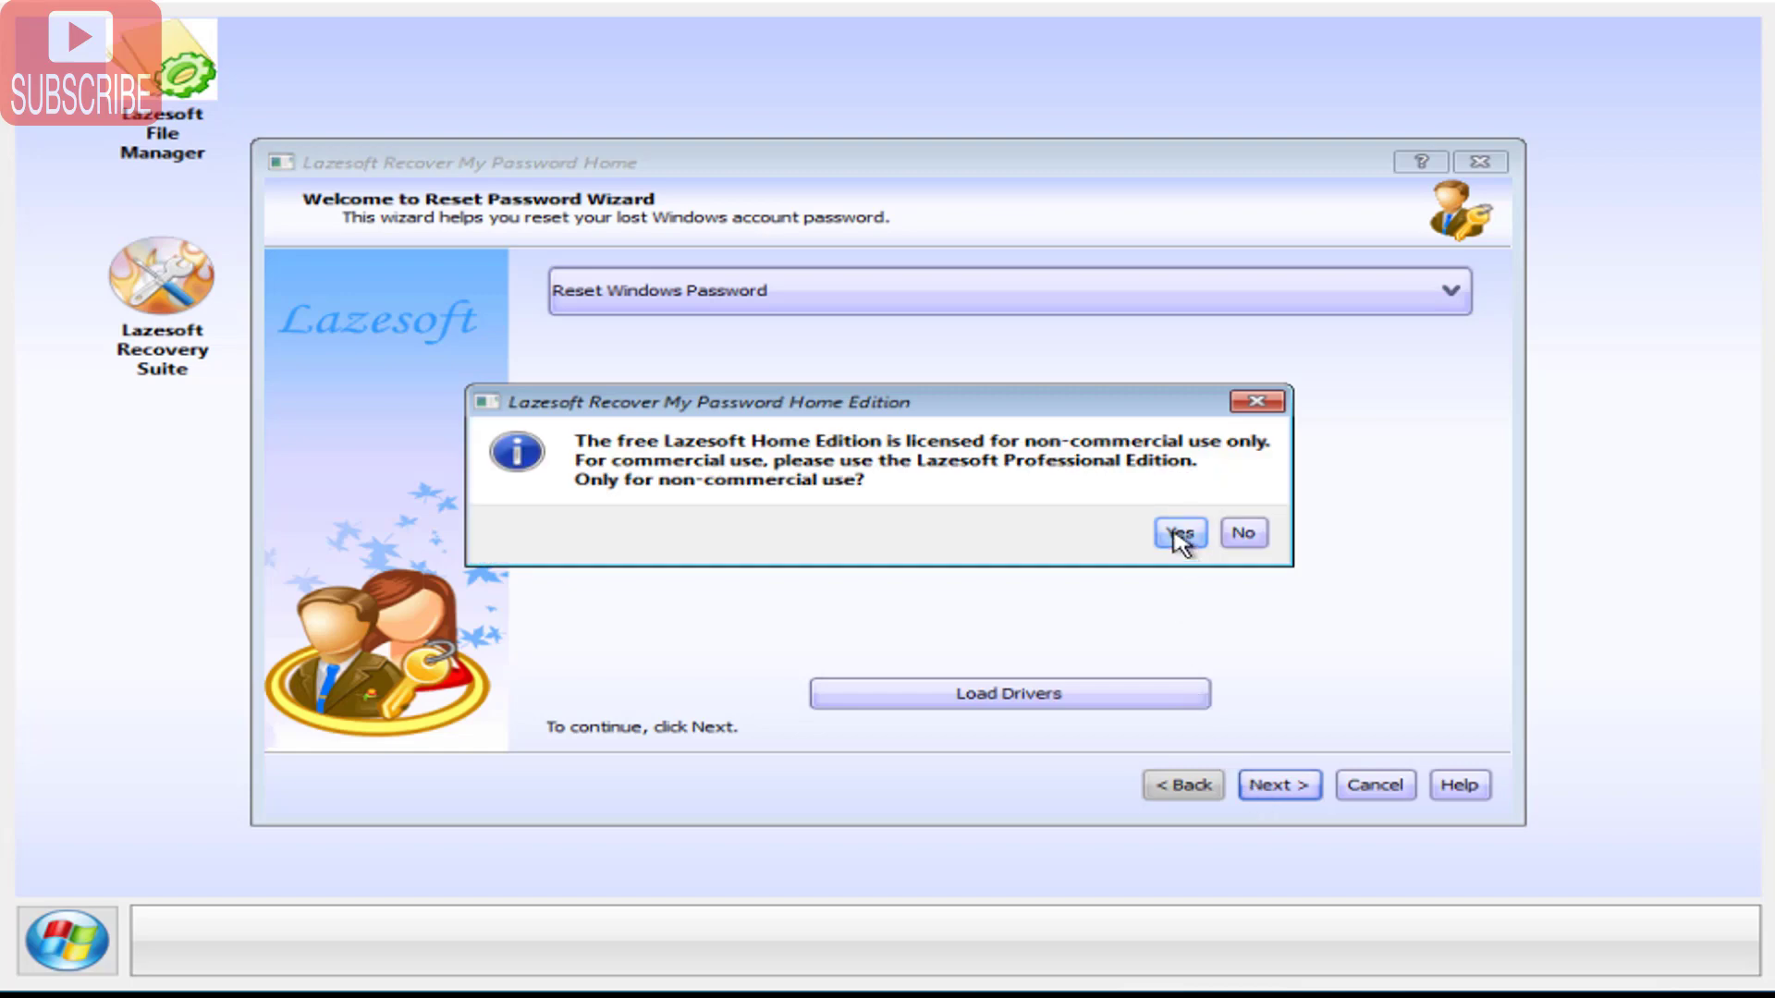
pyautogui.click(1180, 536)
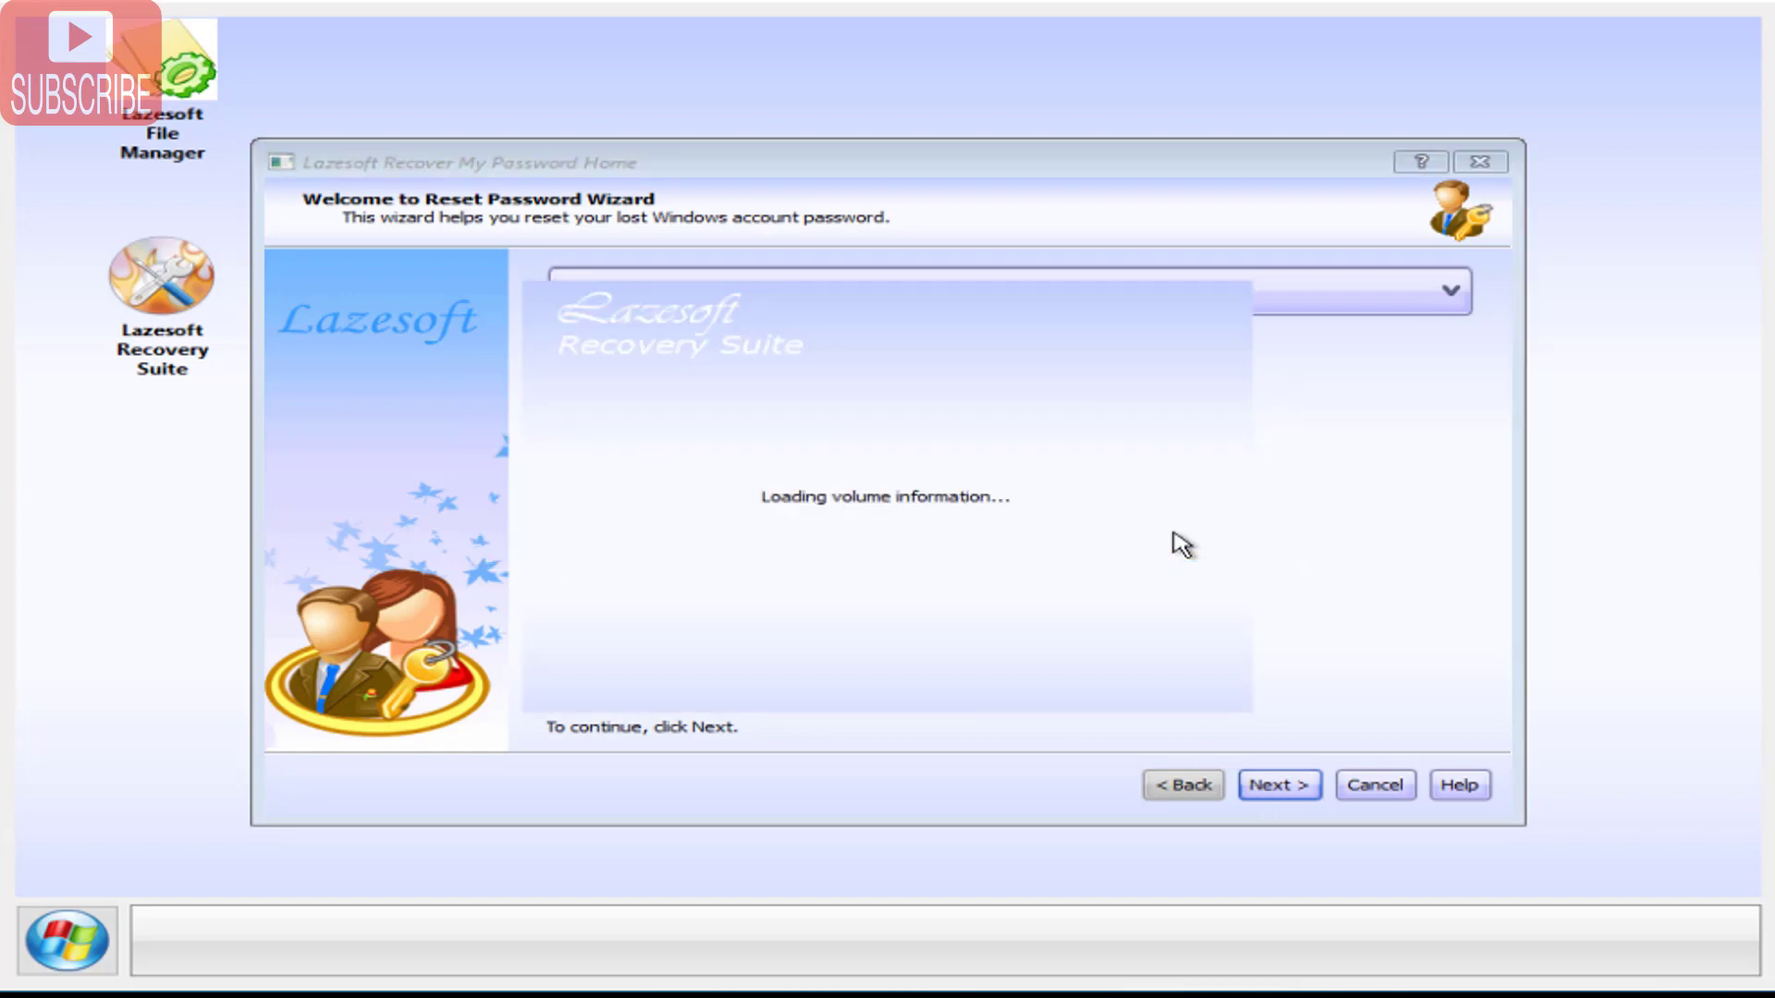
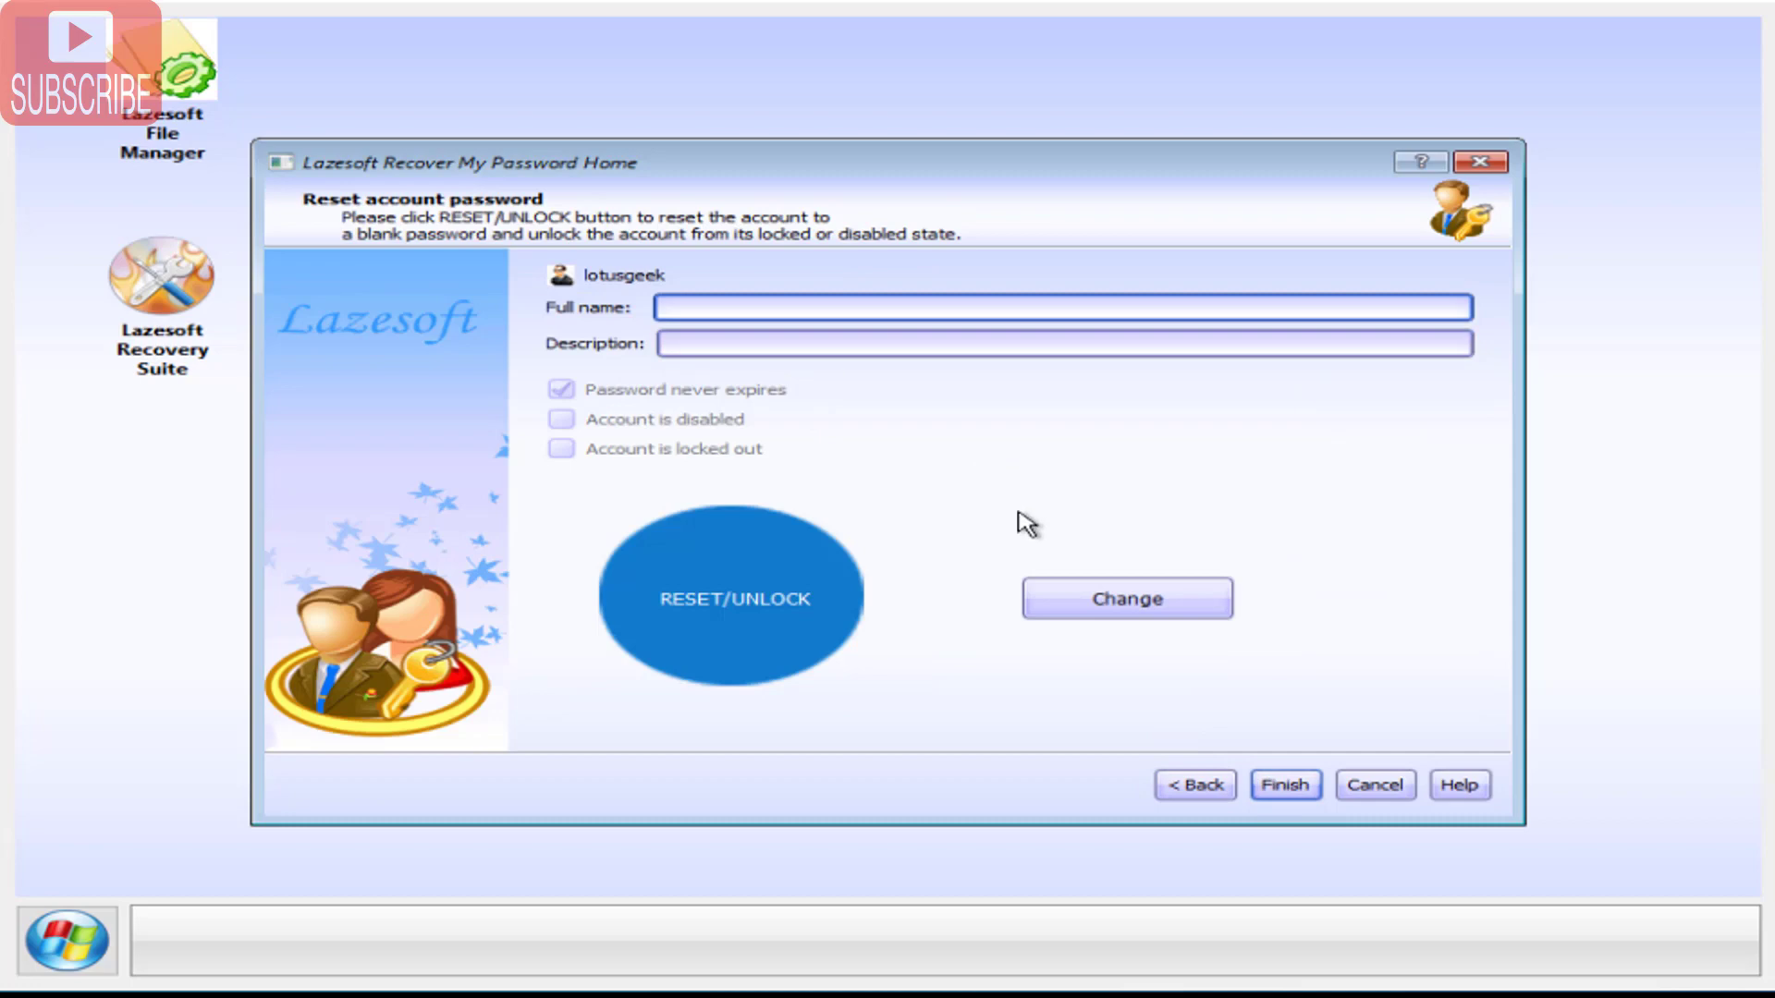
# Start the RESET/UNLOCK operation to clear the selected administrator account's password and unlock it
pyautogui.click(779, 626)
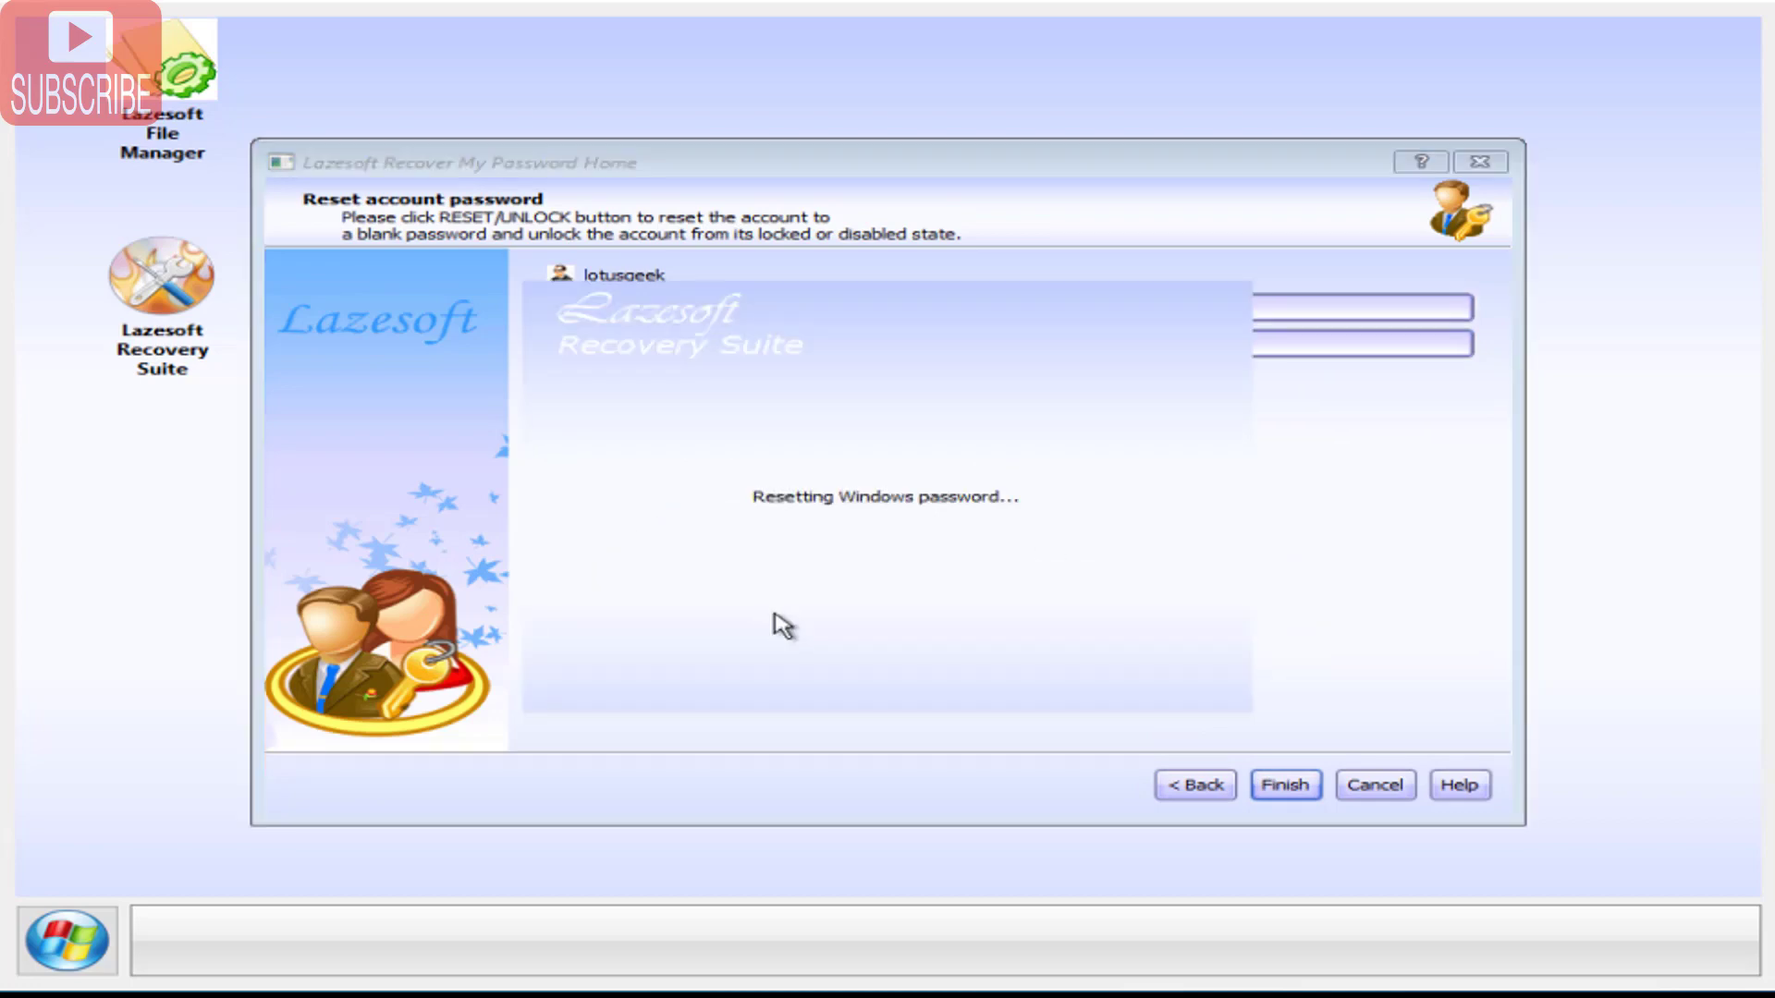
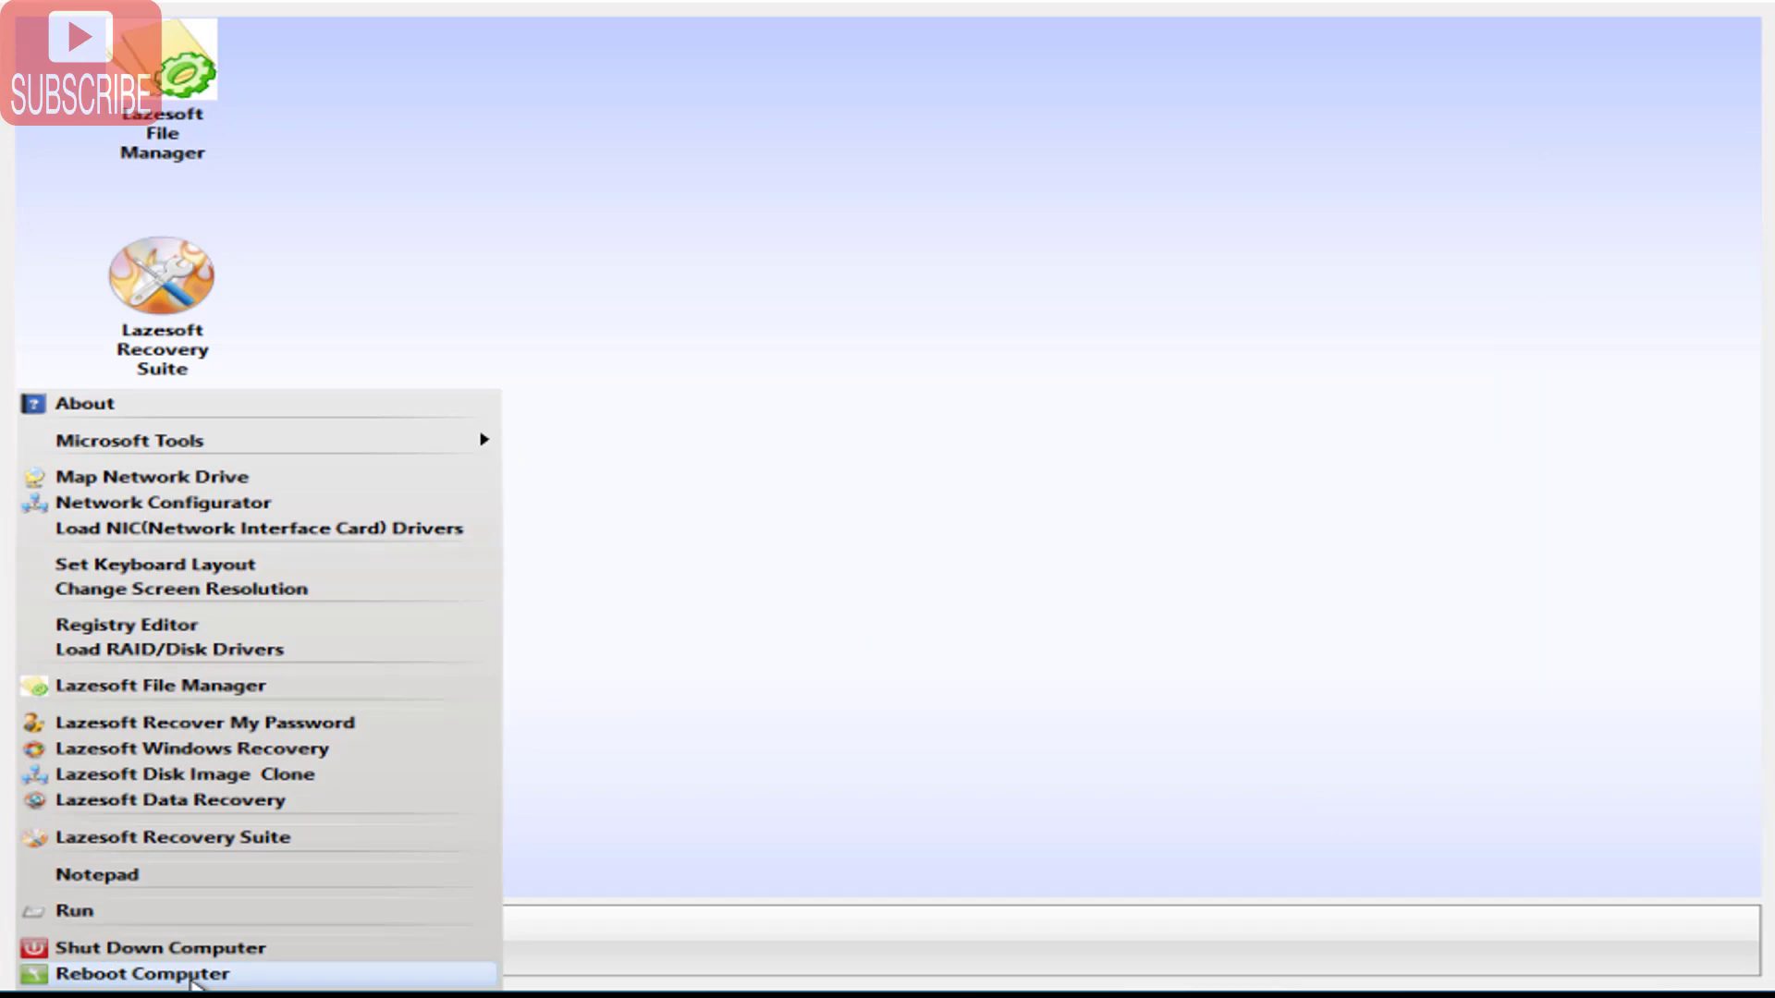
# Reboot the computer from the Lazesoft Recovery Suite start menu so Windows starts up
pyautogui.click(194, 977)
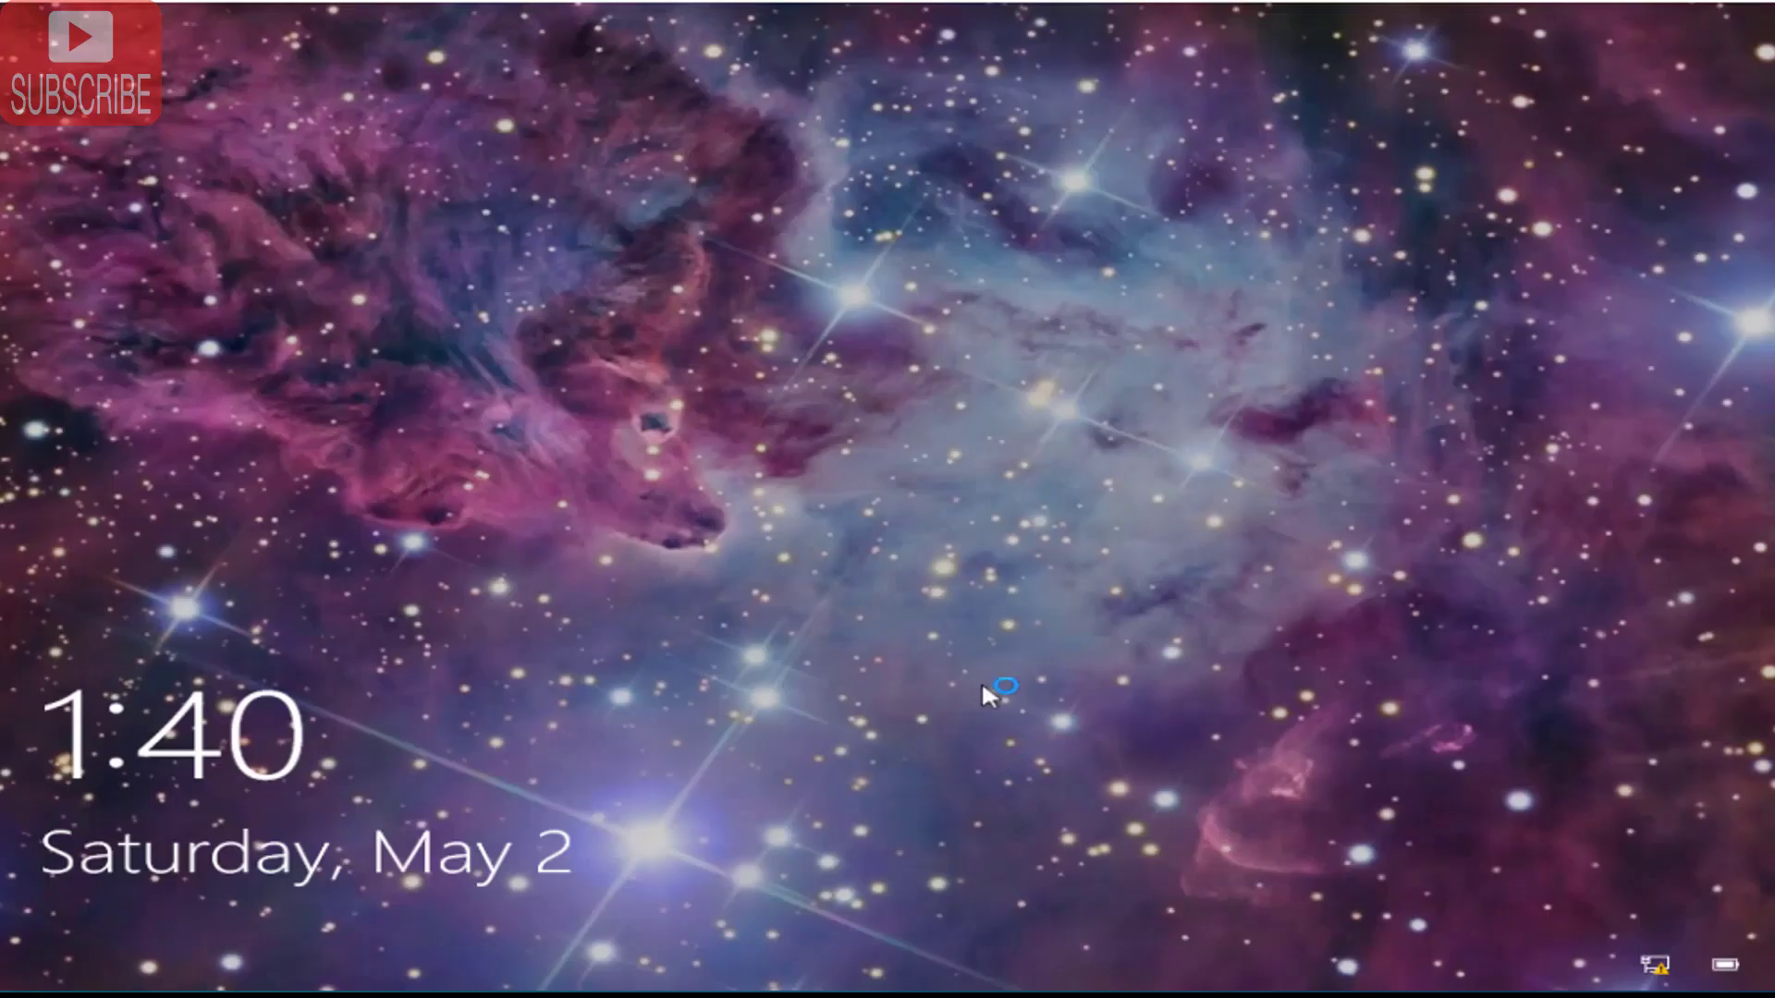
# Dismiss the lock screen and sign in to the lotusgeek account with no password
pyautogui.click(983, 666)
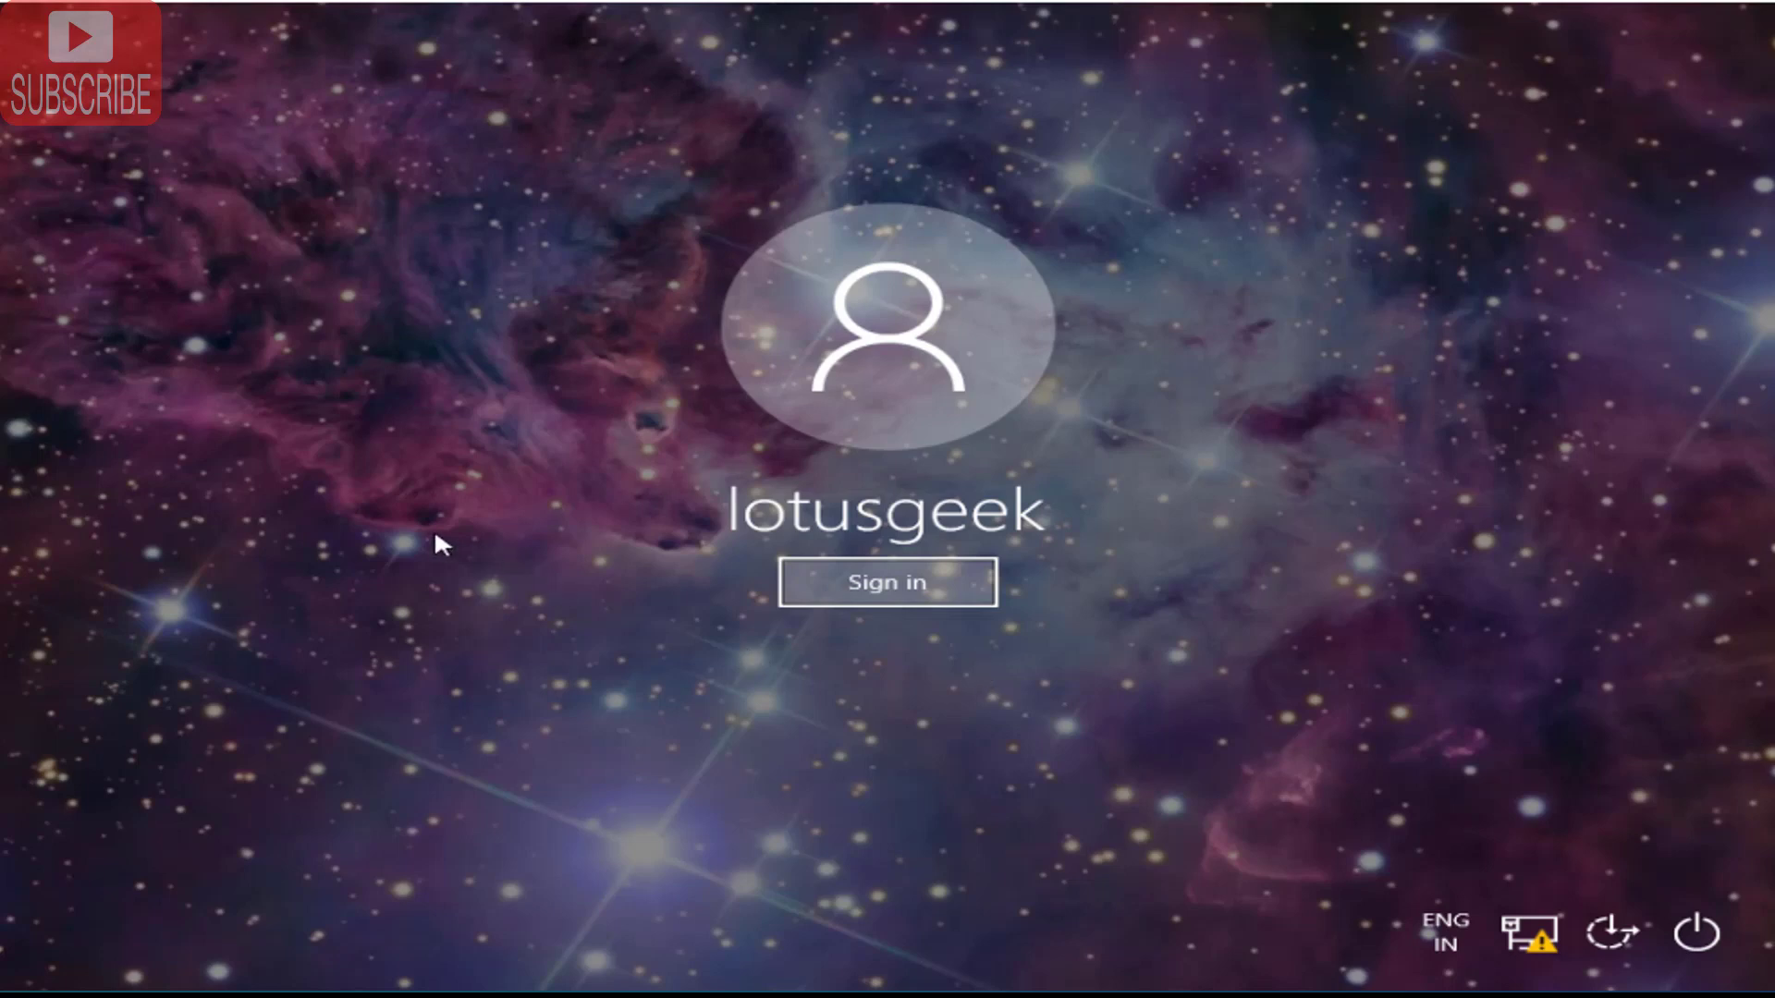
pyautogui.click(924, 599)
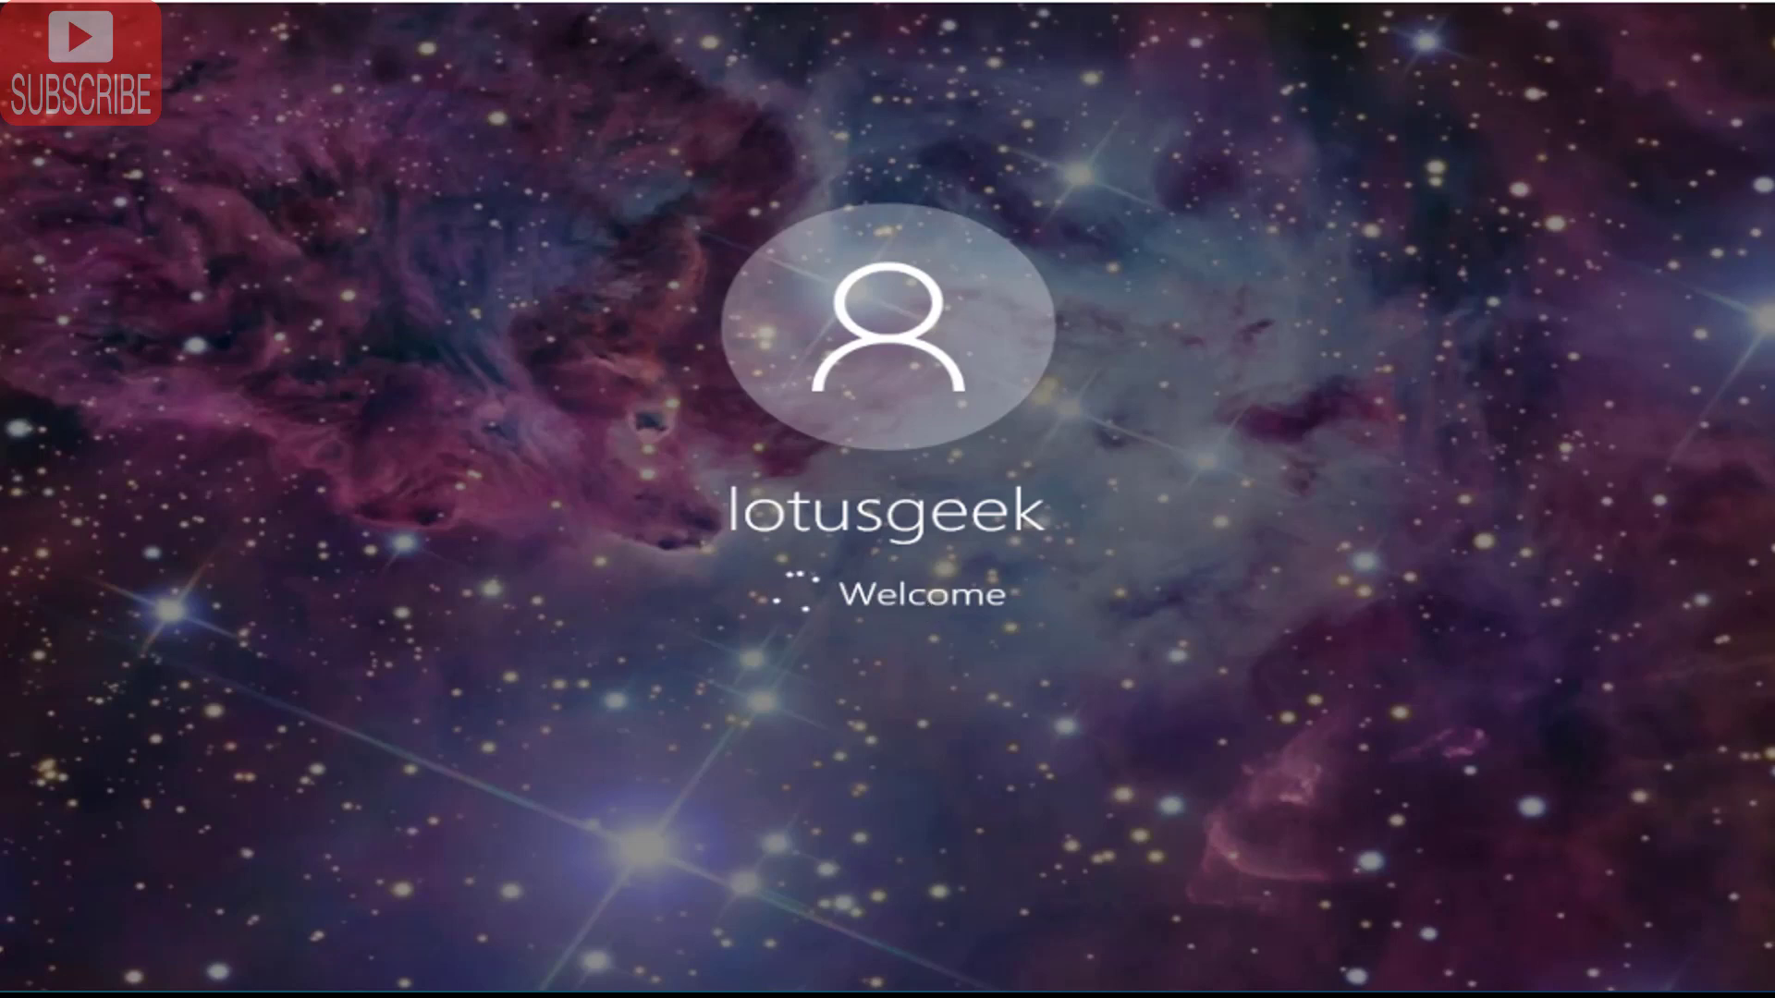